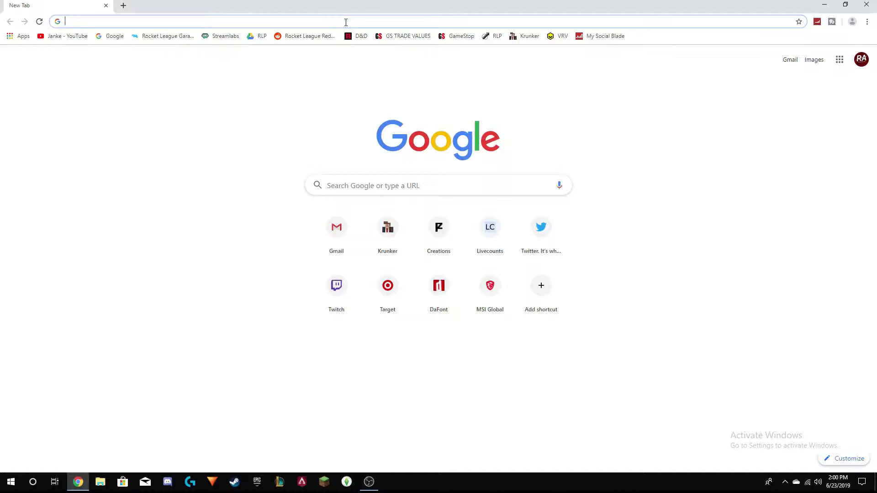
Load the Pixlr Editor at pixlr.com/editor from the 'pixlr' address suggestion.
{"action": "type", "text": "pixlr"}
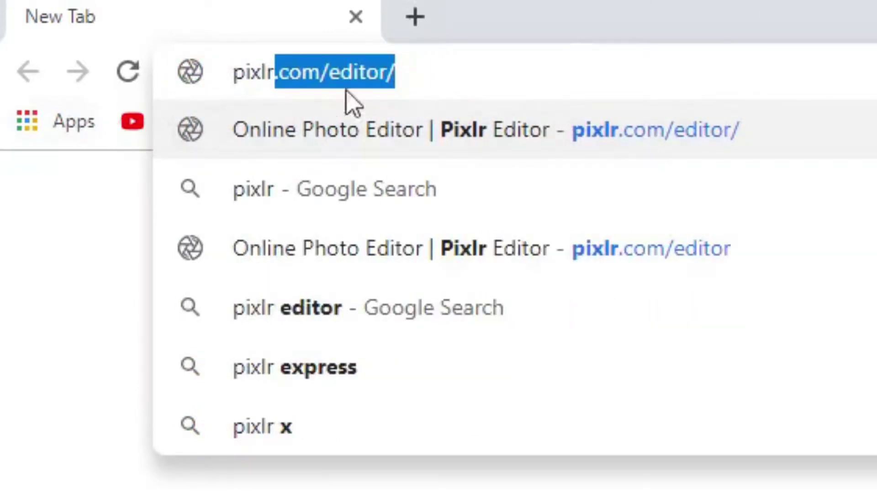
{"action": "key", "text": "Return"}
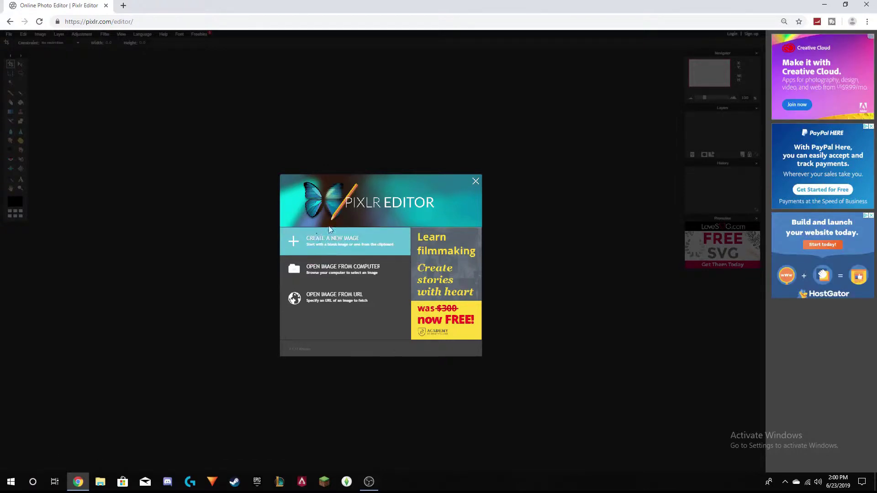
{"action": "left_click", "coordinate": [122, 6]}
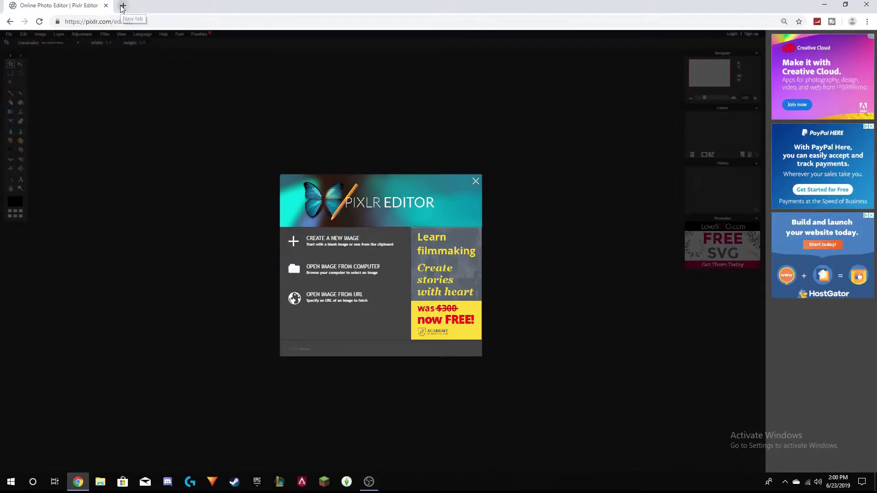
Search Google Images for 'youtube banner template'.
{"action": "type", "text": "youtube bn"}
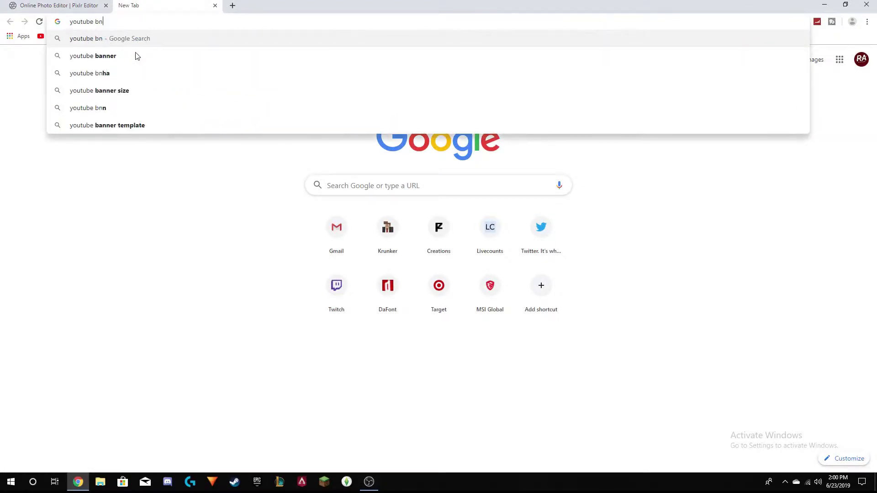
{"action": "key", "text": "BackSpace"}
{"action": "type", "text": "anner template"}
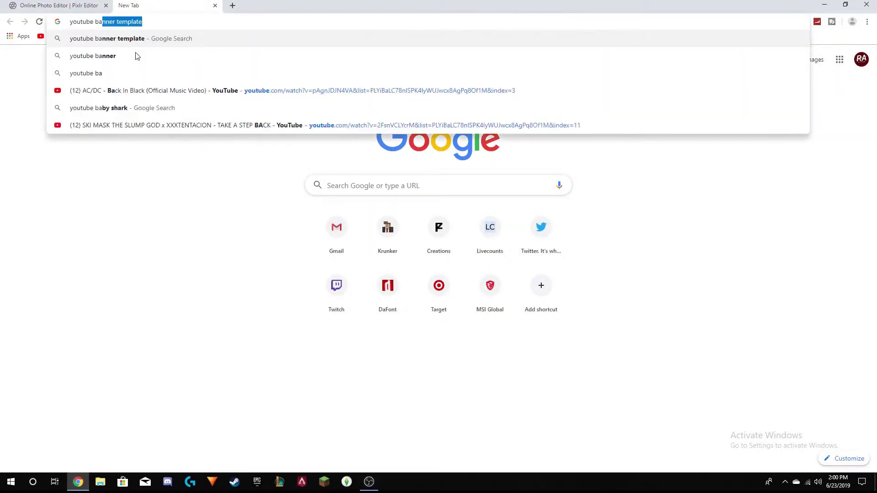
{"action": "left_click", "coordinate": [130, 38]}
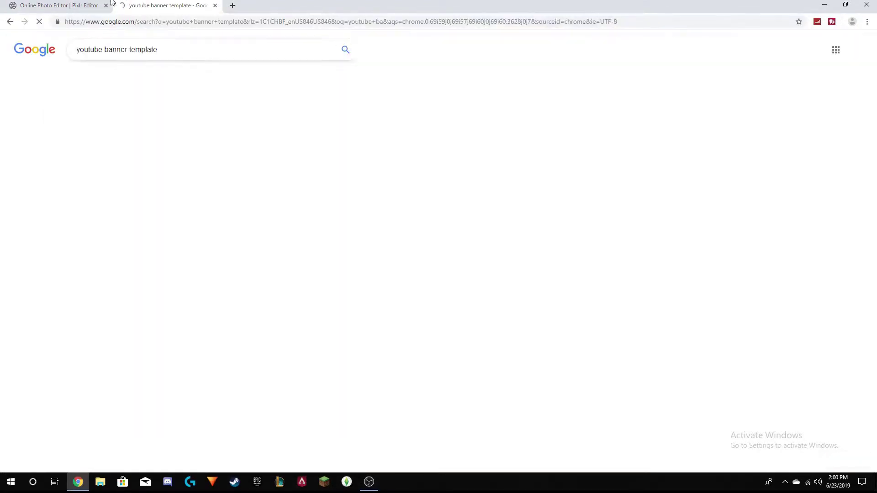
{"action": "left_click", "coordinate": [113, 75]}
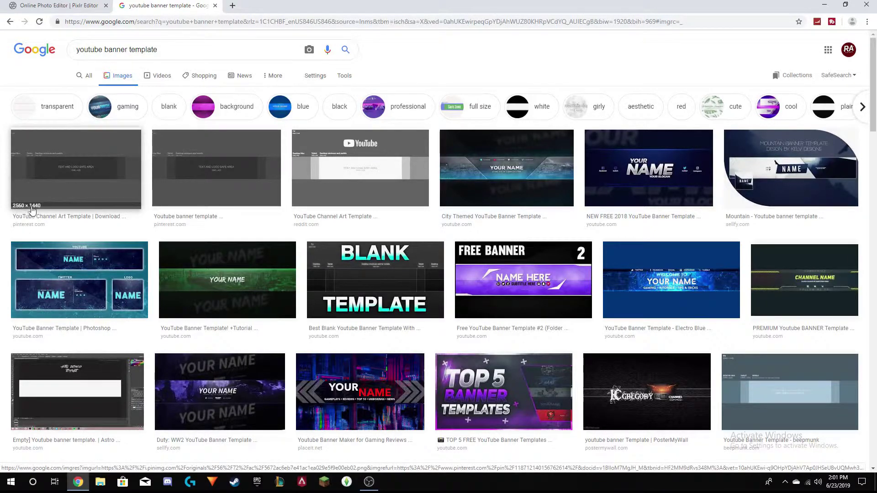
Save the first 2560 × 1440 banner template image, then close the search tab.
{"action": "left_click", "coordinate": [55, 188]}
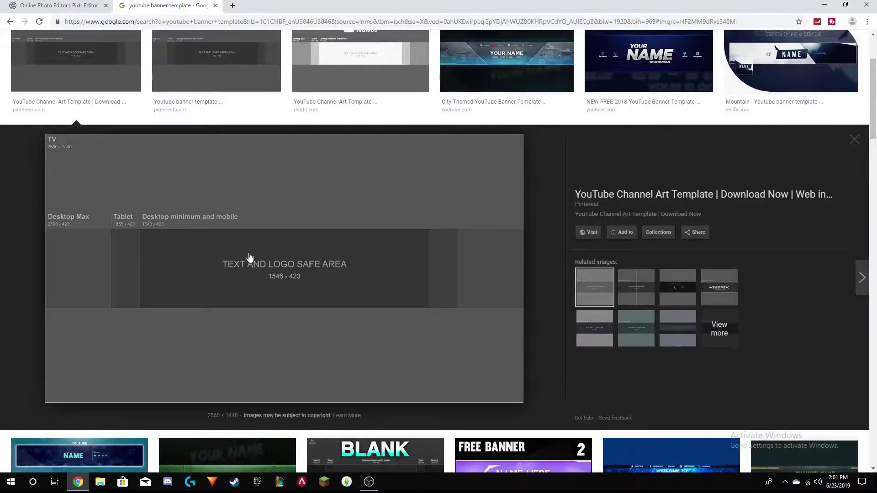
{"action": "right_click", "coordinate": [249, 256]}
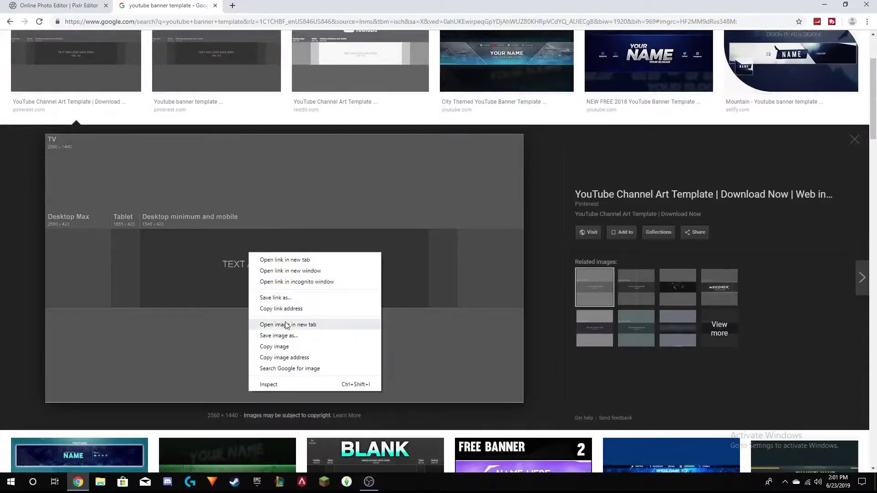
{"action": "left_click", "coordinate": [571, 157]}
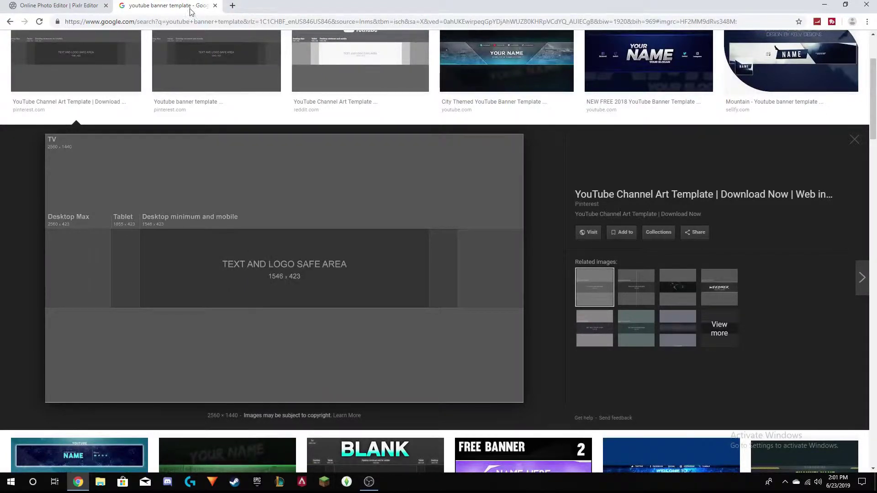
{"action": "left_click", "coordinate": [215, 6]}
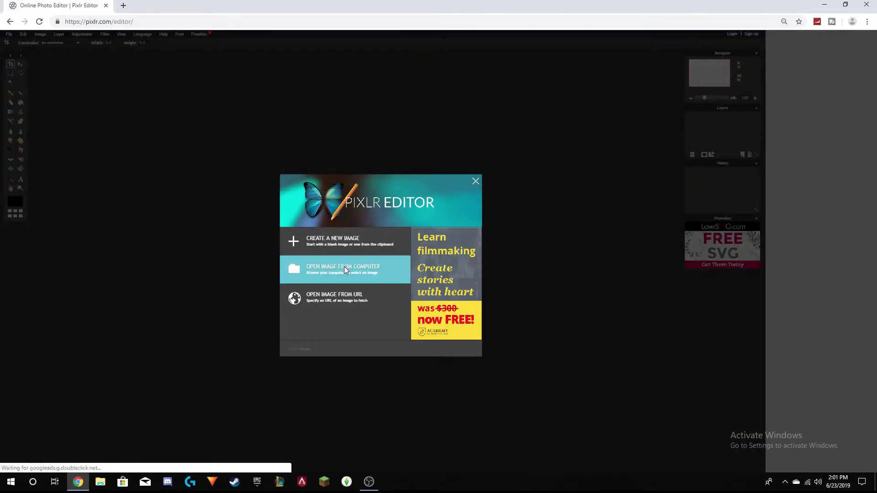
Open 'youtube banner template' from Pictures and maximize its image window.
{"action": "left_click", "coordinate": [344, 267]}
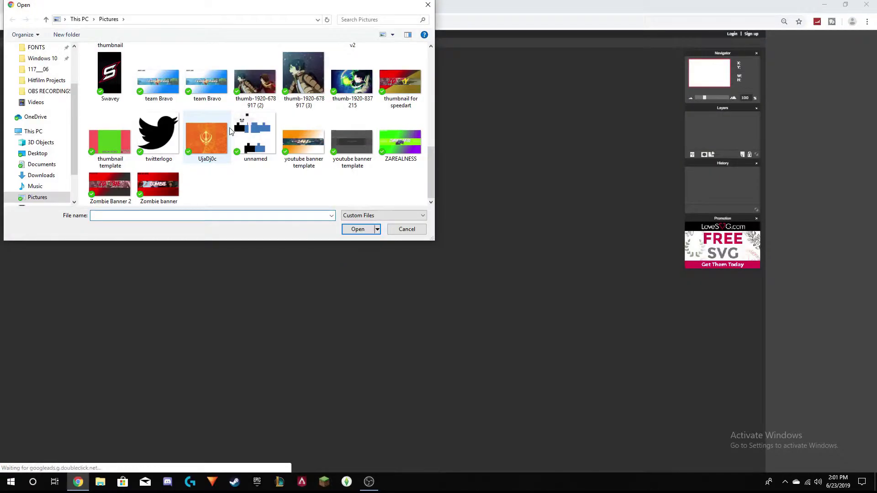
{"action": "double_click", "coordinate": [352, 142]}
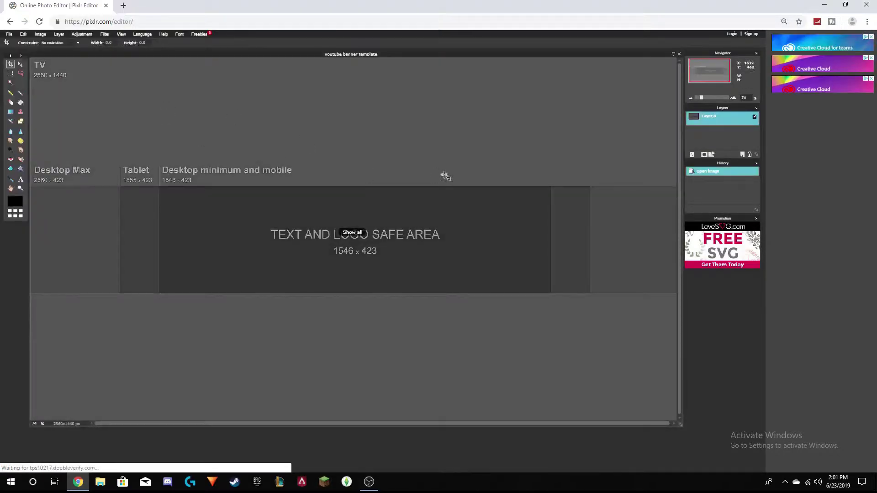
{"action": "left_click", "coordinate": [673, 54]}
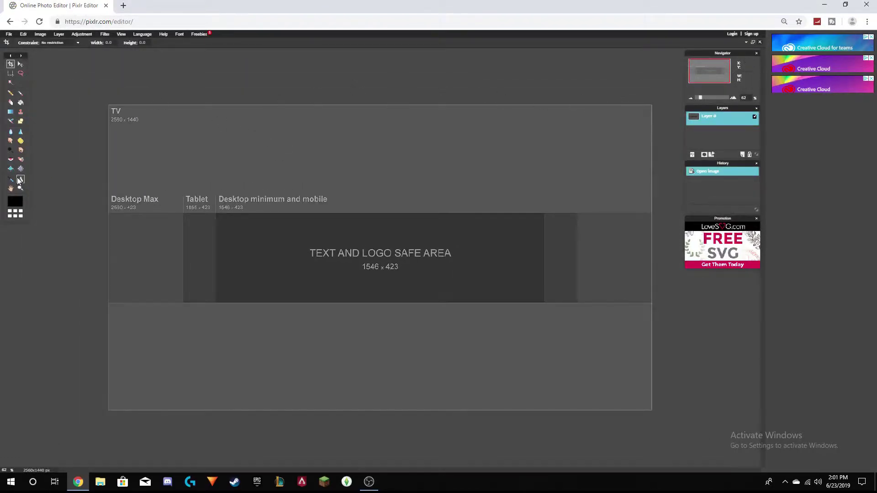
Add the text JANKE at size 615 and move it up into the TV area.
{"action": "left_click", "coordinate": [19, 180]}
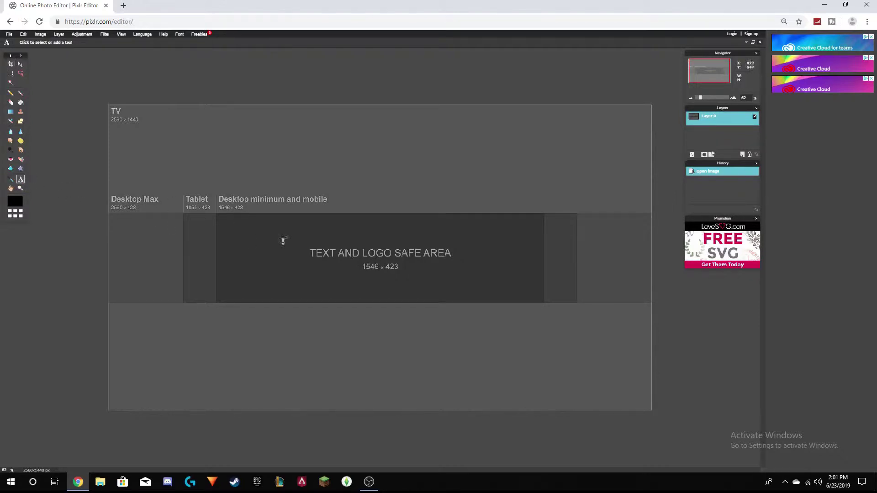
{"action": "left_click", "coordinate": [364, 261]}
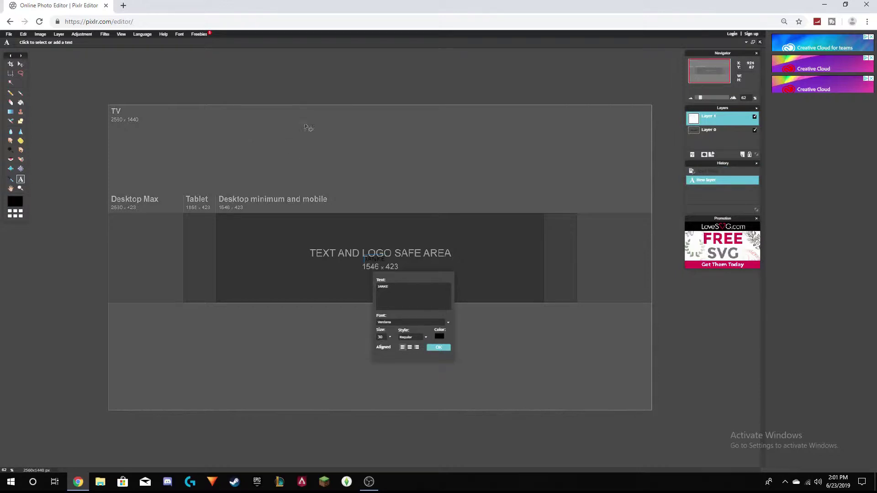
{"action": "left_click", "coordinate": [391, 337]}
{"action": "left_click_drag", "start_coordinate": [373, 346], "coordinate": [377, 349]}
{"action": "left_click_drag", "start_coordinate": [542, 301], "coordinate": [423, 162]}
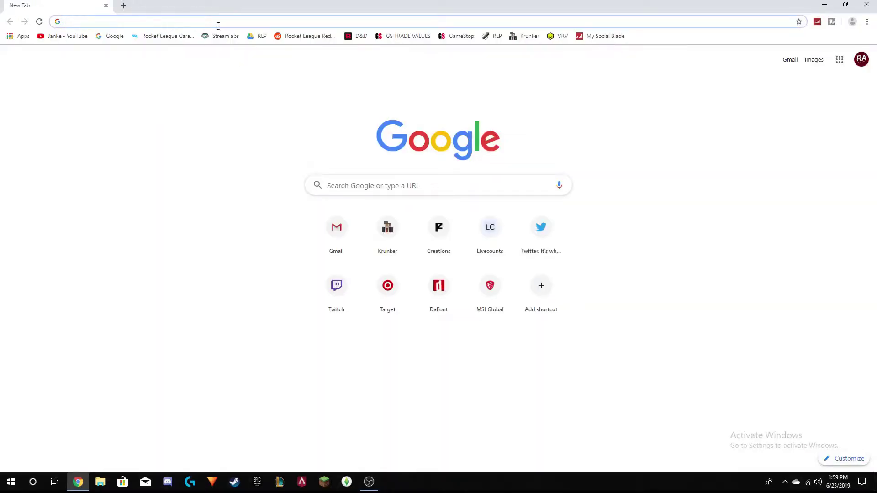
Go to dafont.com and download the Grotters font from the Recently added list.
{"action": "type", "text": "dafon"}
{"action": "key", "text": "Return"}
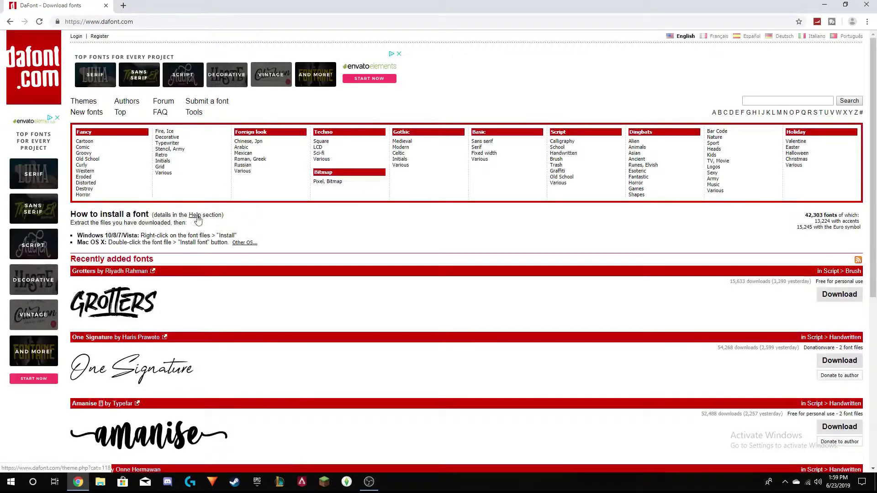
{"action": "scroll", "coordinate": [211, 313], "scroll_direction": "down", "scroll_amount": 6}
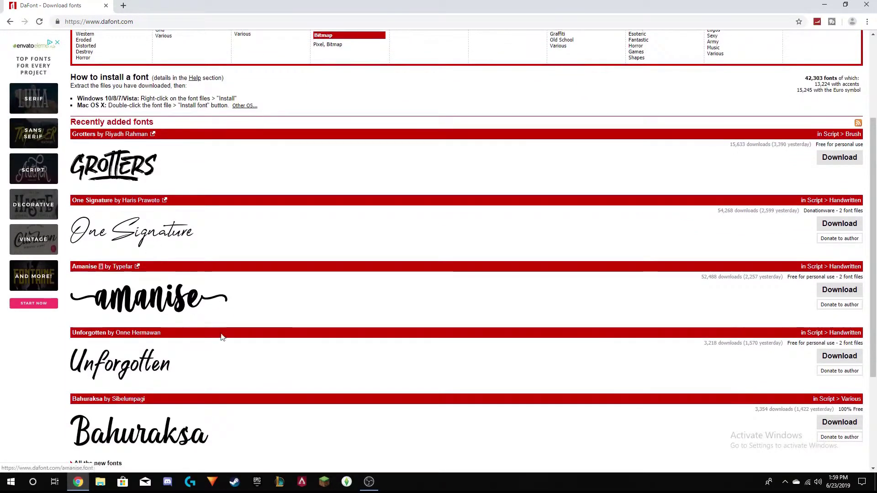
{"action": "scroll", "coordinate": [224, 298], "scroll_direction": "up", "scroll_amount": 6}
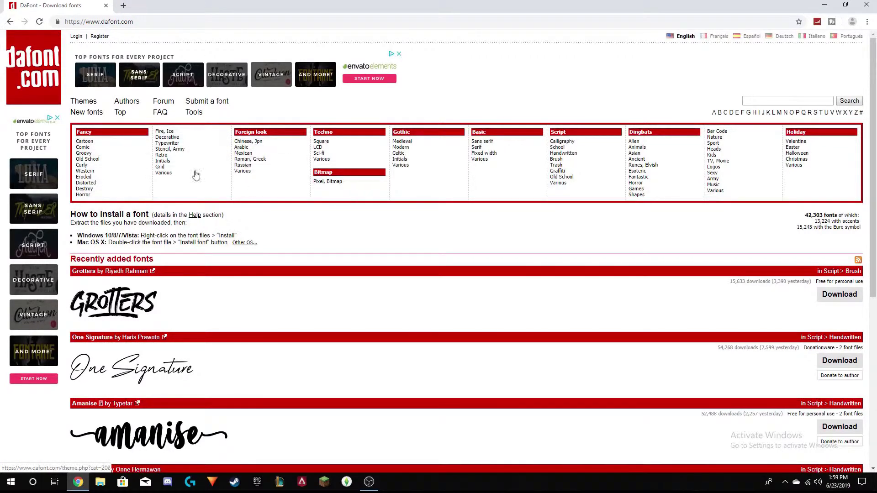
{"action": "scroll", "coordinate": [126, 223], "scroll_direction": "down", "scroll_amount": 3}
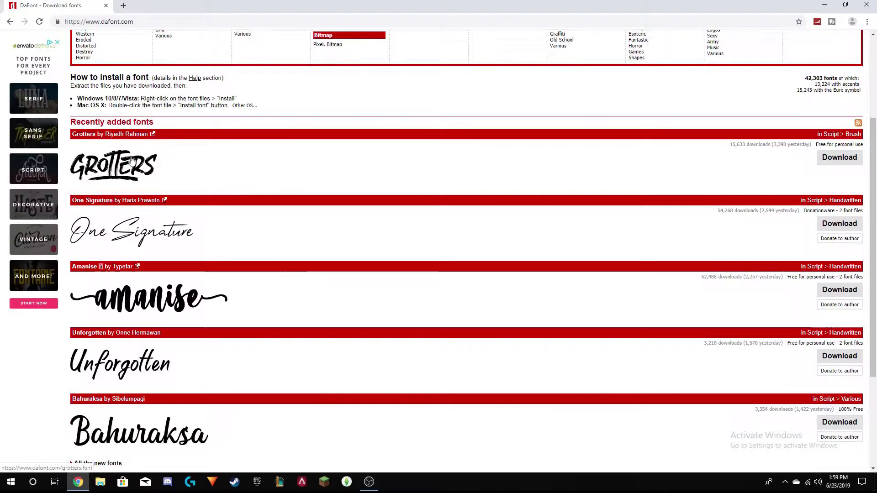
{"action": "left_click", "coordinate": [826, 160]}
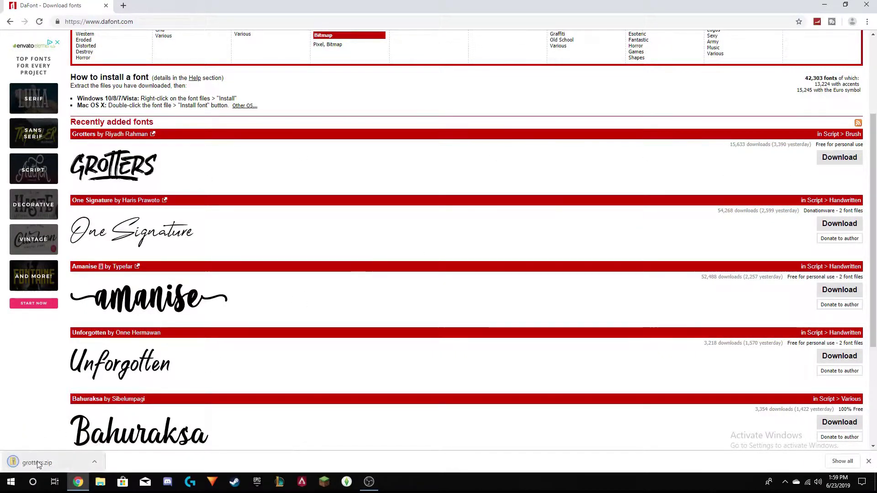
Install the Grotters TrueType font from grotters.zip, then close the preview and folder.
{"action": "left_click", "coordinate": [43, 462]}
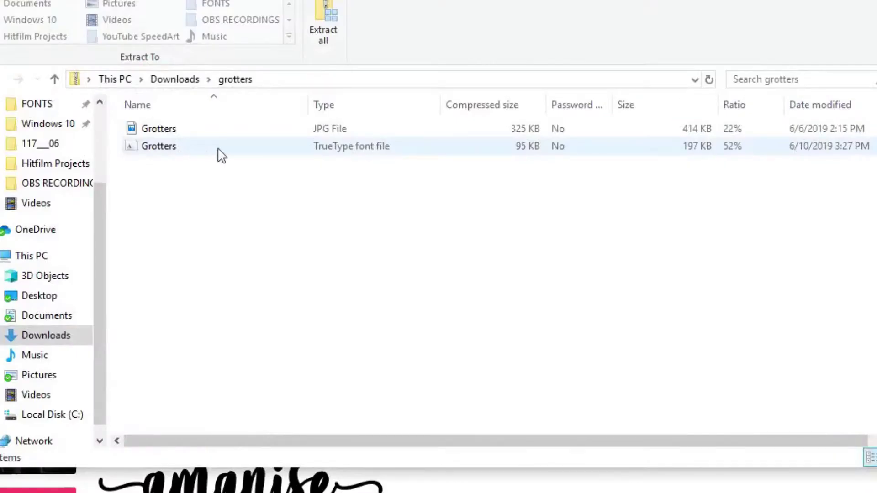
{"action": "double_click", "coordinate": [336, 145]}
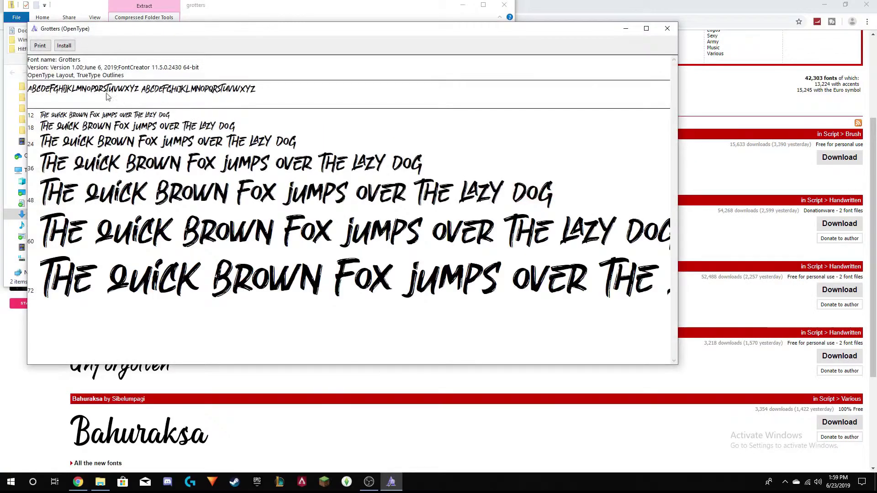
{"action": "left_click", "coordinate": [68, 47]}
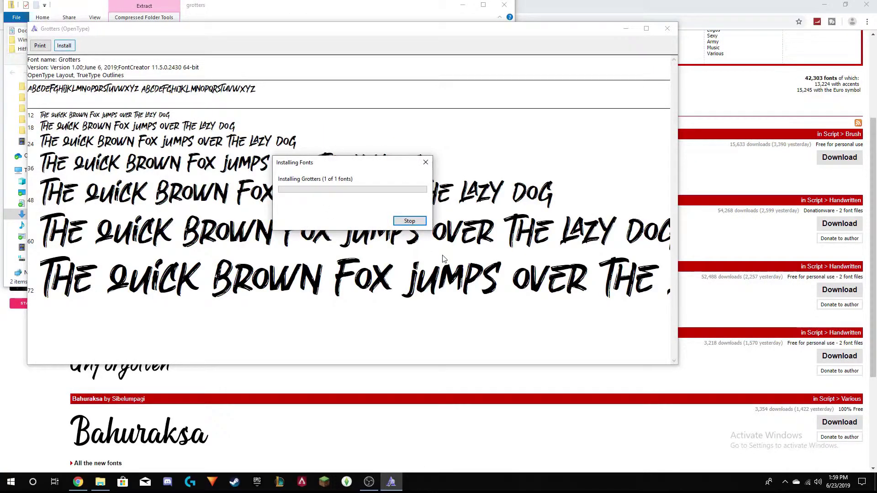
{"action": "left_click", "coordinate": [667, 33]}
{"action": "left_click", "coordinate": [463, 5]}
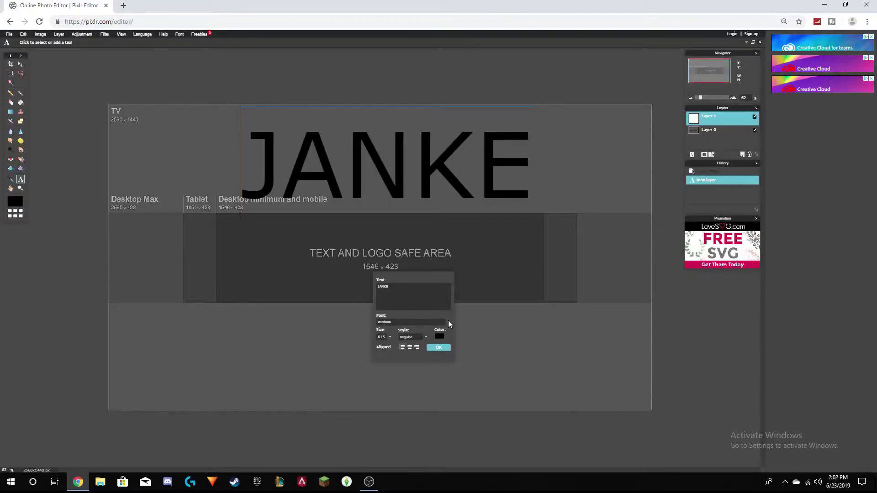
Set the JANKE text's font to Grotters and commit it.
{"action": "left_click", "coordinate": [448, 321]}
{"action": "scroll", "coordinate": [428, 347], "scroll_direction": "down", "scroll_amount": 3}
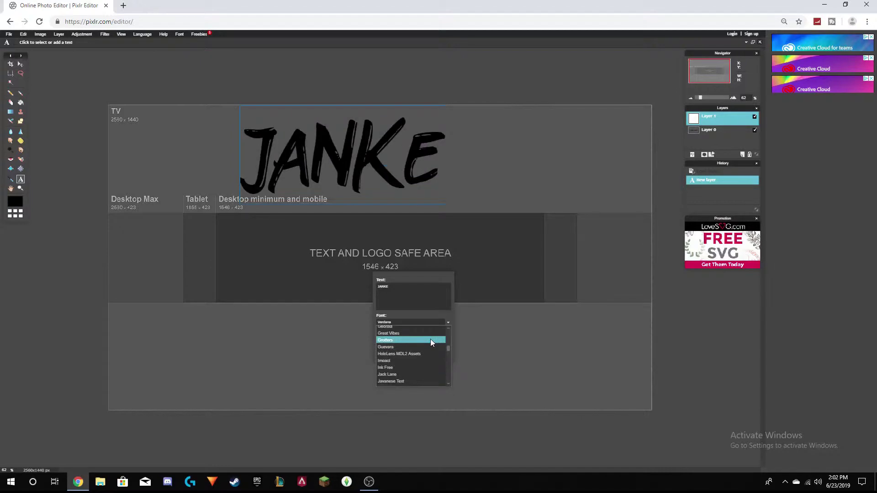
{"action": "left_click", "coordinate": [430, 340]}
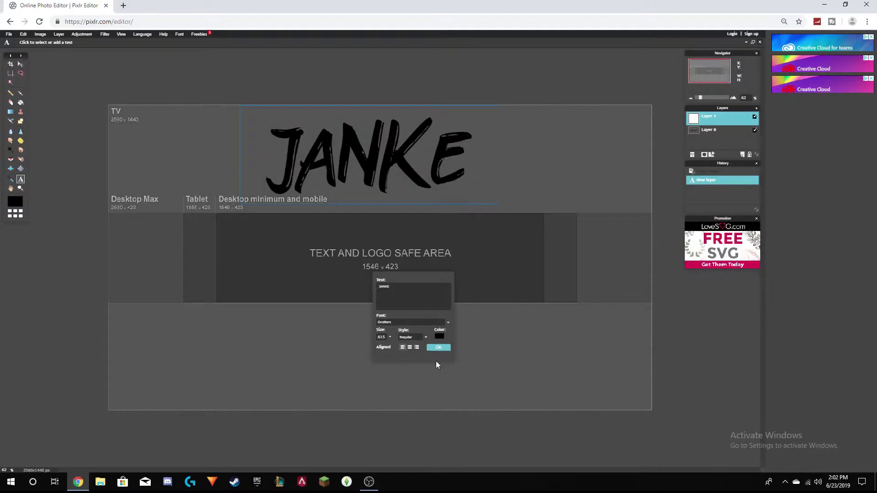
{"action": "left_click", "coordinate": [439, 348]}
Change the JANKE text colour to white and commit it.
{"action": "left_click", "coordinate": [421, 135]}
{"action": "left_click", "coordinate": [440, 337]}
{"action": "left_click_drag", "start_coordinate": [342, 266], "coordinate": [340, 201]}
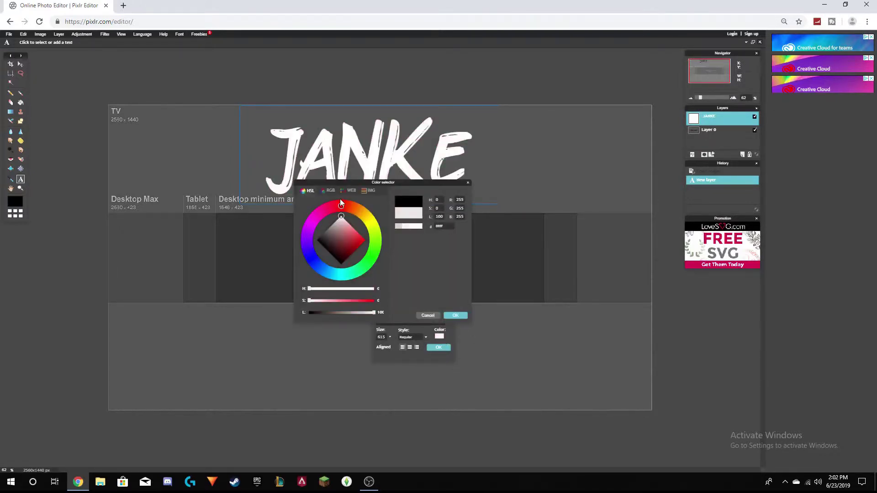
{"action": "left_click", "coordinate": [448, 317]}
{"action": "right_click", "coordinate": [721, 121]}
{"action": "left_click", "coordinate": [566, 299]}
{"action": "left_click", "coordinate": [441, 348]}
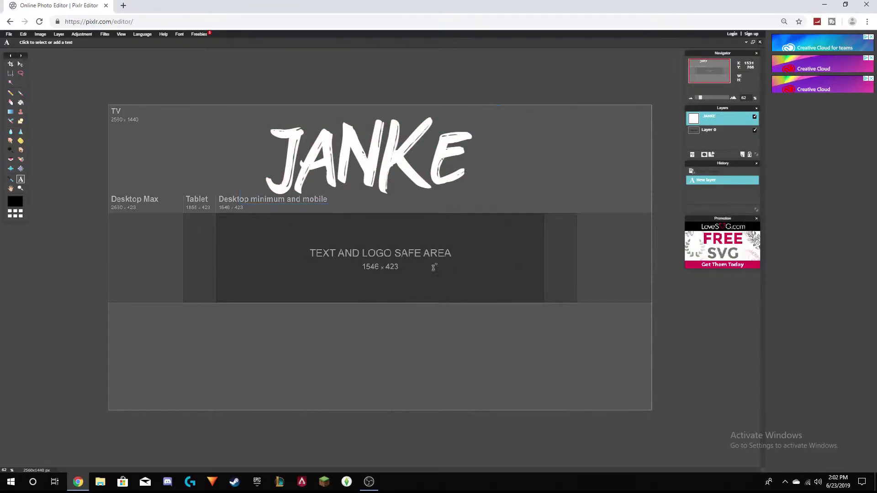
Move JANKE down into the safe area and rasterize its layer.
{"action": "left_click", "coordinate": [20, 64]}
{"action": "left_click_drag", "start_coordinate": [440, 214], "coordinate": [463, 316]}
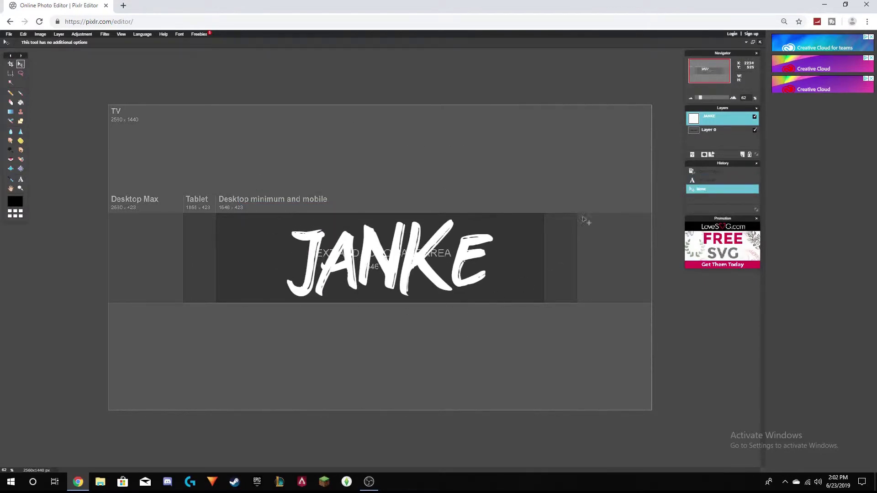
{"action": "right_click", "coordinate": [713, 118]}
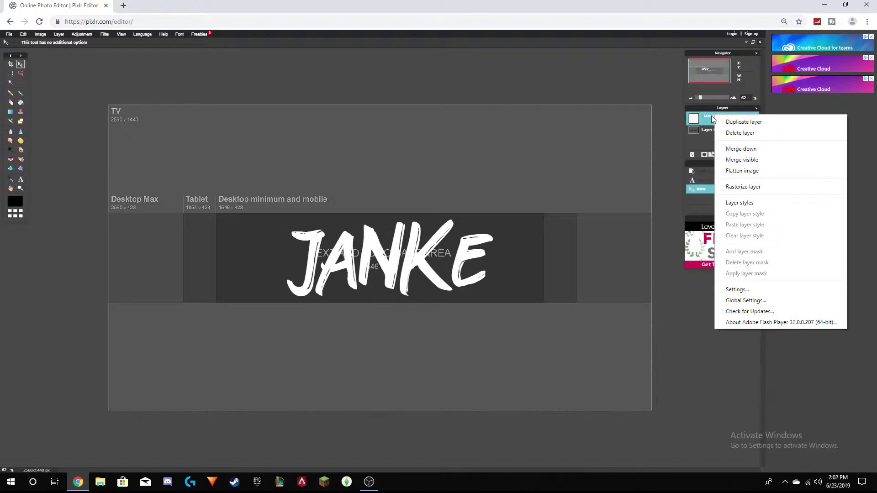
{"action": "left_click", "coordinate": [742, 188]}
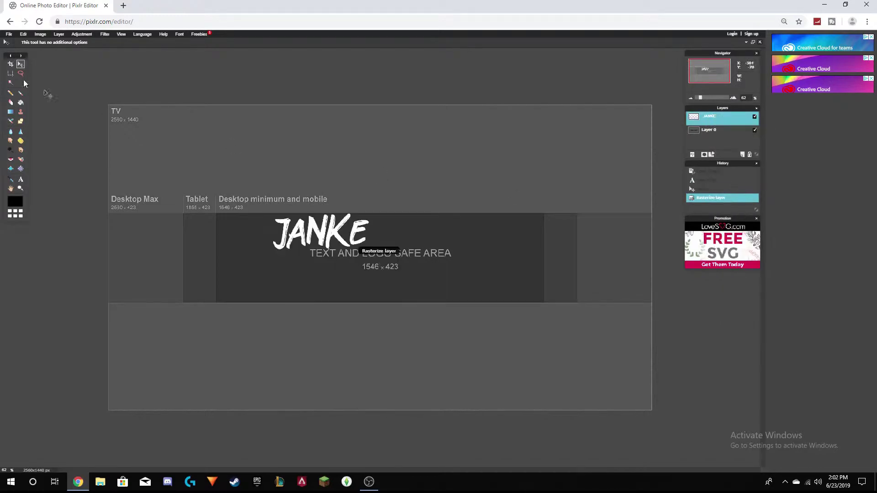
Resize the JANKE title with Free transform by dragging a corner handle.
{"action": "left_click", "coordinate": [25, 37]}
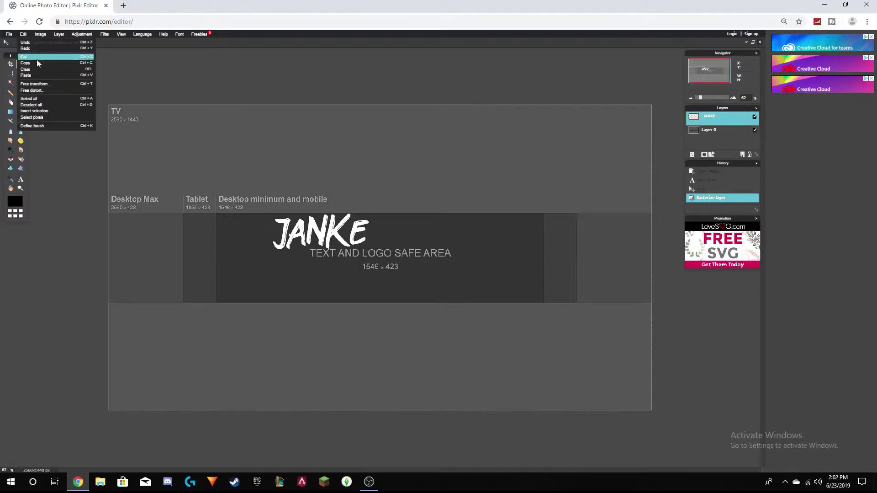
{"action": "left_click", "coordinate": [48, 84]}
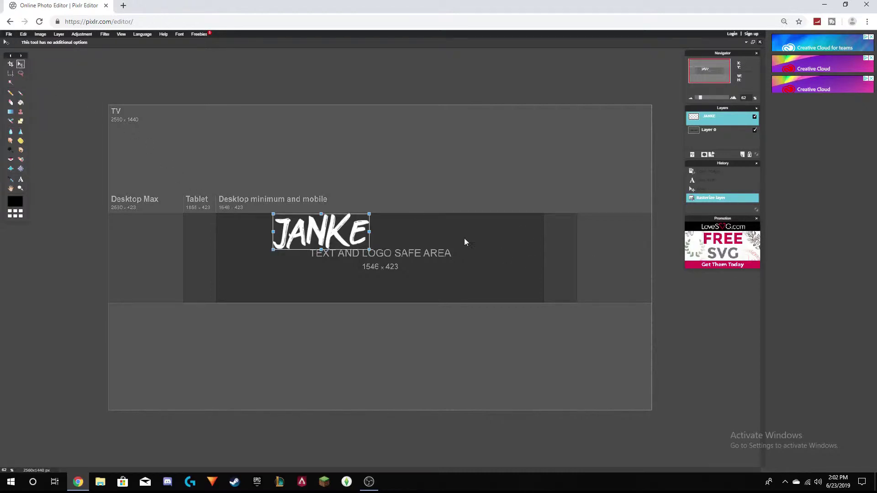
{"action": "mouse_move", "coordinate": [370, 212]}
{"action": "left_mouse_down"}
{"action": "mouse_move", "coordinate": [337, 223]}
{"action": "mouse_move", "coordinate": [338, 211]}
{"action": "mouse_move", "coordinate": [354, 218]}
{"action": "left_mouse_up"}
{"action": "left_click", "coordinate": [360, 207]}
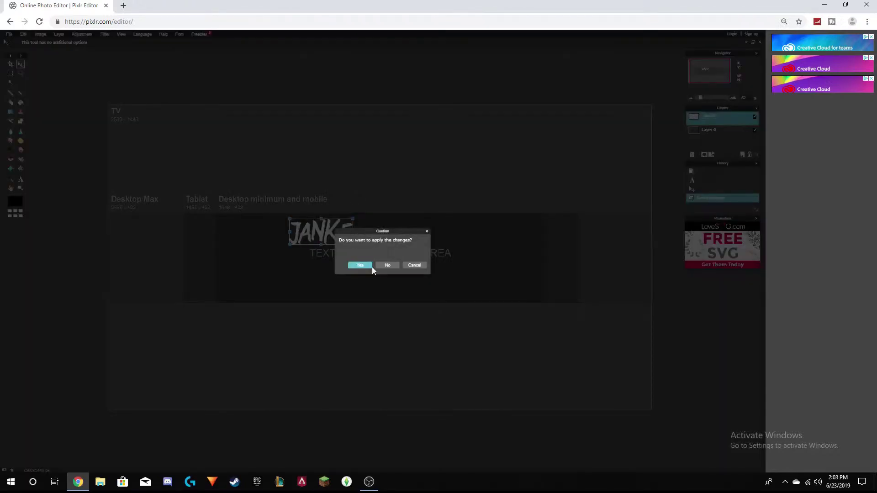
Discard the earlier transform, then stretch JANKE large across the safe area and apply it.
{"action": "left_click", "coordinate": [386, 265]}
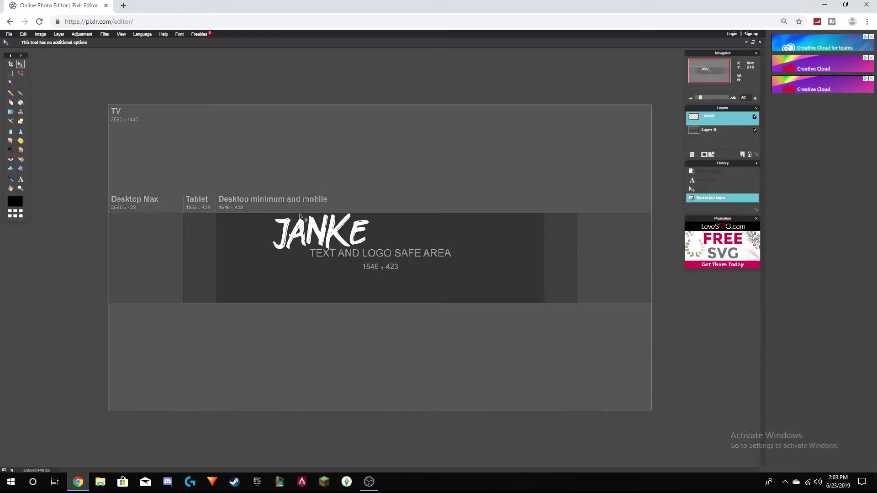
{"action": "left_click", "coordinate": [22, 34]}
{"action": "left_click", "coordinate": [60, 90]}
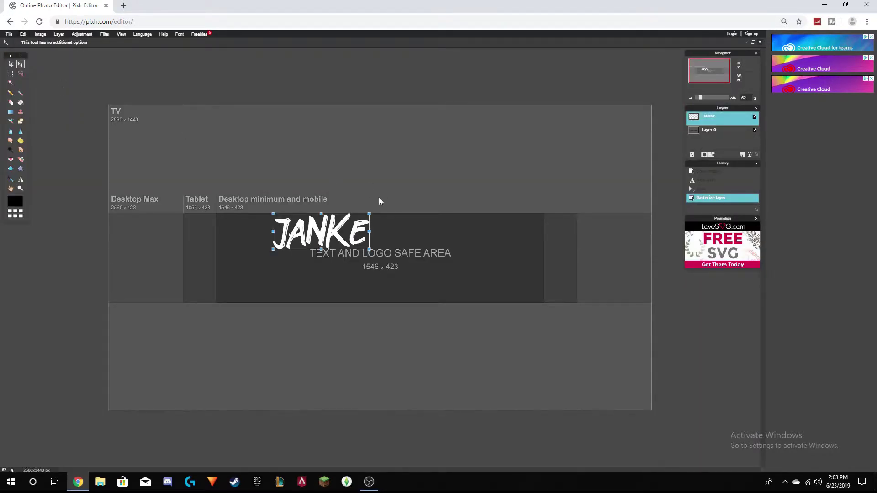
{"action": "left_click_drag", "start_coordinate": [372, 212], "coordinate": [437, 252]}
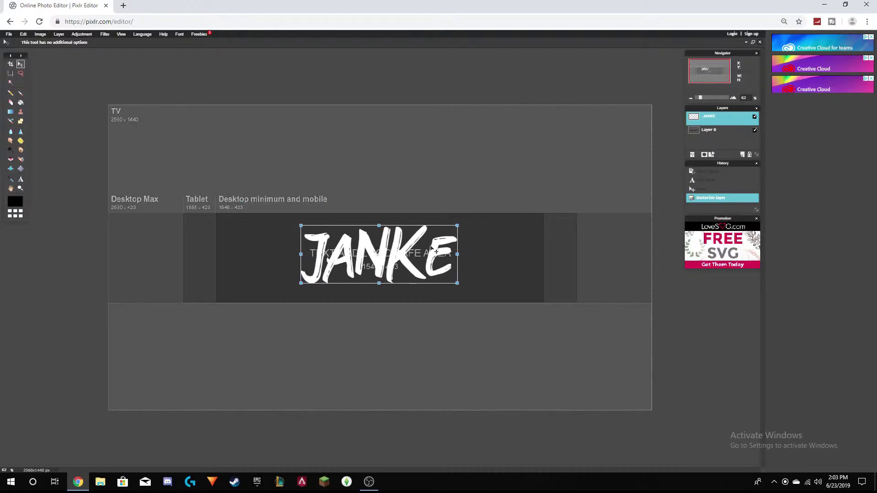
{"action": "left_click", "coordinate": [489, 228]}
{"action": "left_click", "coordinate": [360, 266]}
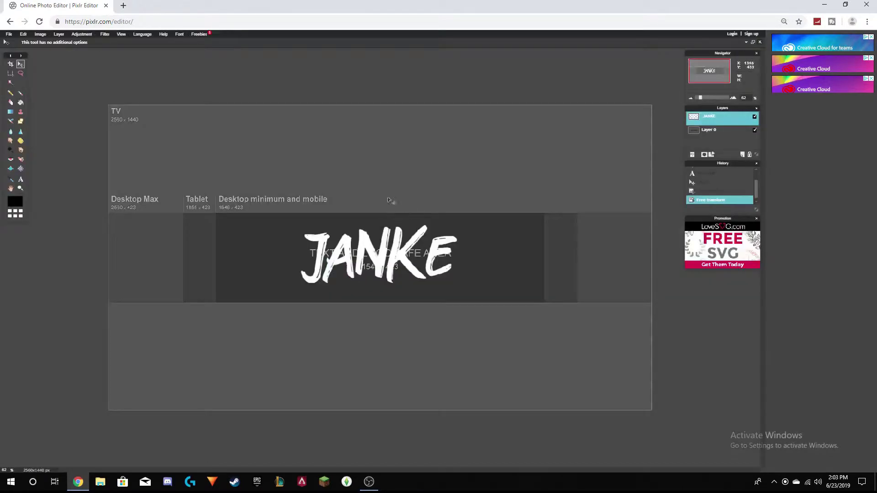
Give JANKE a drop shadow and hardness-10 orange ffa200 outer glow, then move its layer below Layer 0.
{"action": "left_click", "coordinate": [712, 155]}
{"action": "left_click_drag", "start_coordinate": [335, 179], "coordinate": [487, 217]}
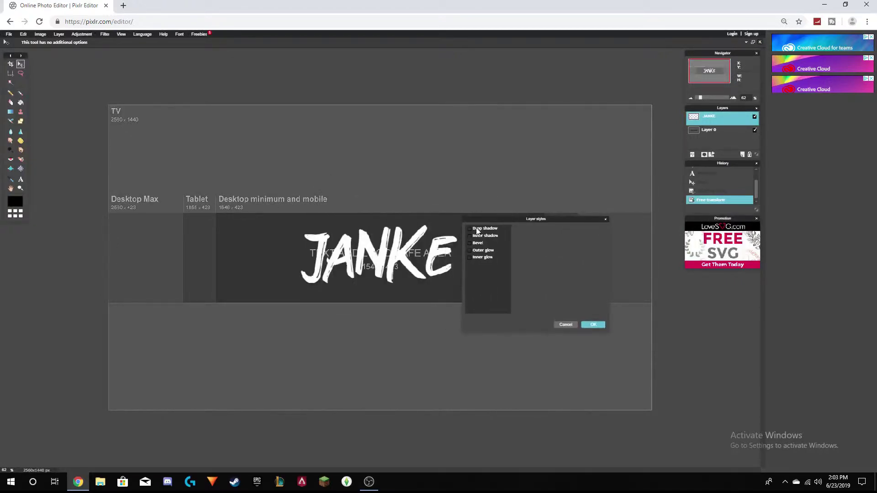
{"action": "left_click", "coordinate": [478, 230]}
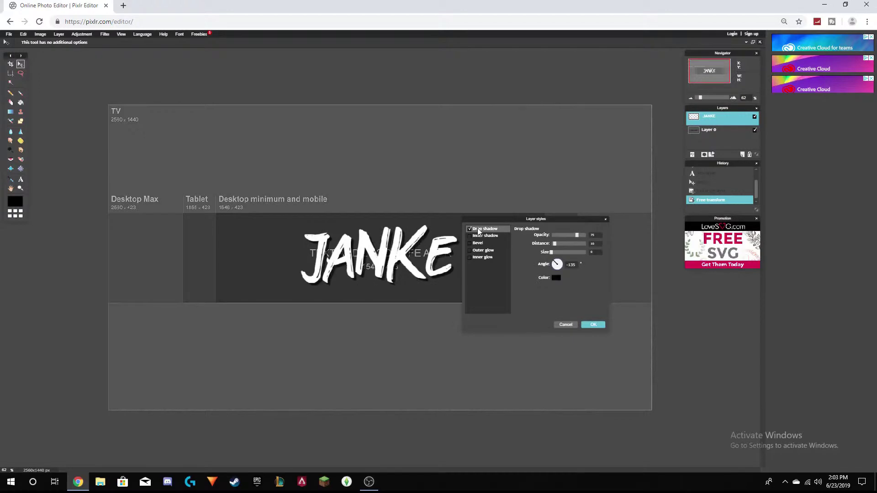
{"action": "left_click", "coordinate": [485, 252]}
{"action": "left_click_drag", "start_coordinate": [557, 246], "coordinate": [631, 245]}
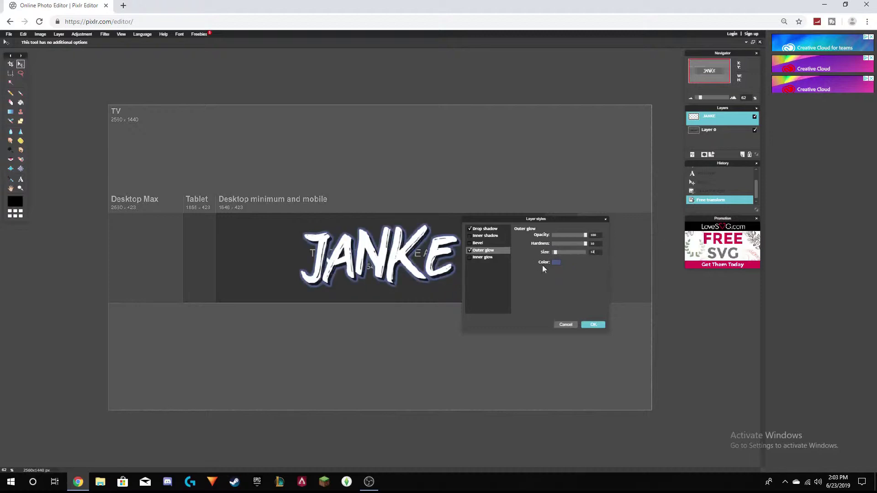
{"action": "left_click", "coordinate": [556, 262]}
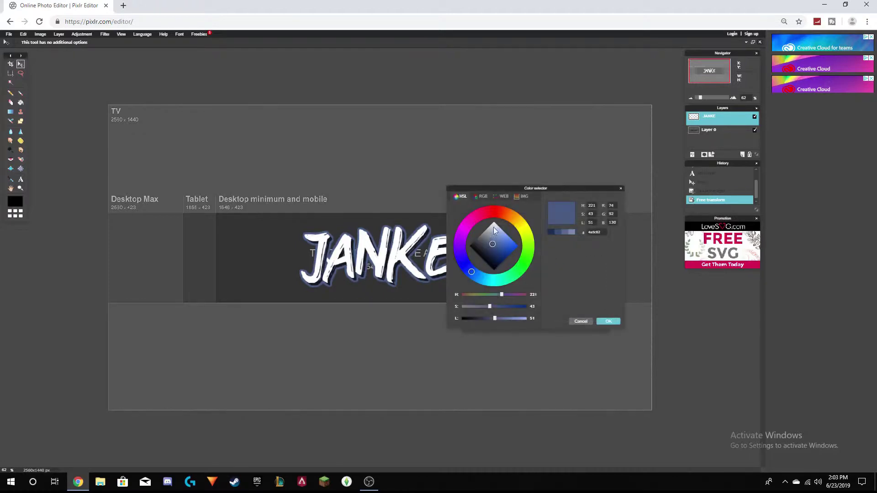
{"action": "left_click", "coordinate": [516, 221]}
{"action": "left_click_drag", "start_coordinate": [513, 245], "coordinate": [543, 250]}
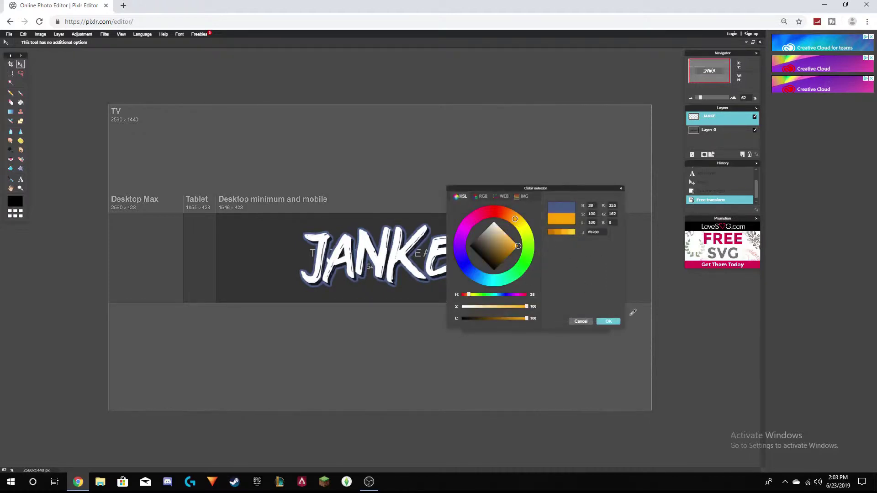
{"action": "left_click", "coordinate": [609, 322]}
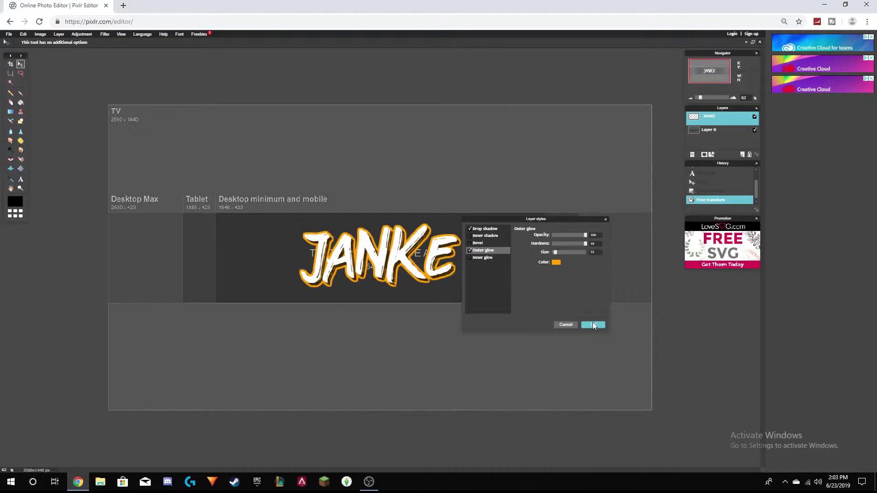
{"action": "left_click", "coordinate": [593, 324]}
{"action": "key", "text": "ctrl+t"}
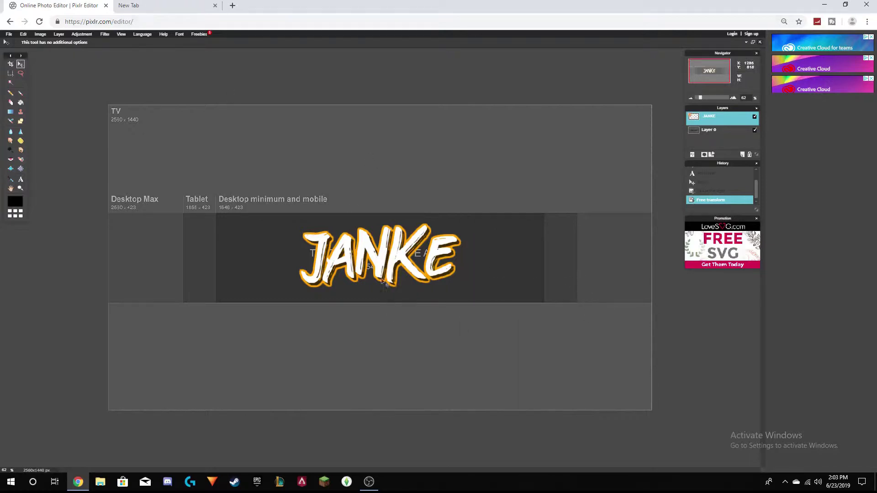
{"action": "left_click_drag", "start_coordinate": [721, 117], "coordinate": [713, 138]}
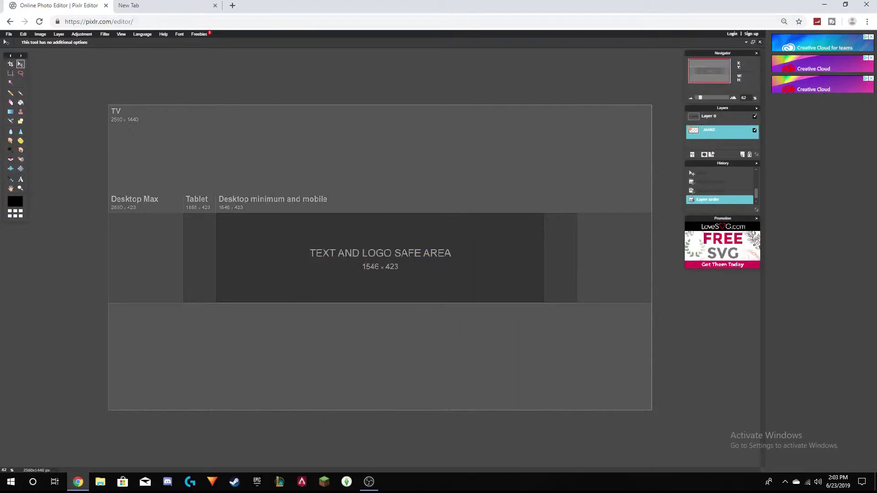
Search Google Images for 'twitter logo png' and open the StickPNG logo's options to copy its address.
{"action": "left_click", "coordinate": [149, 6]}
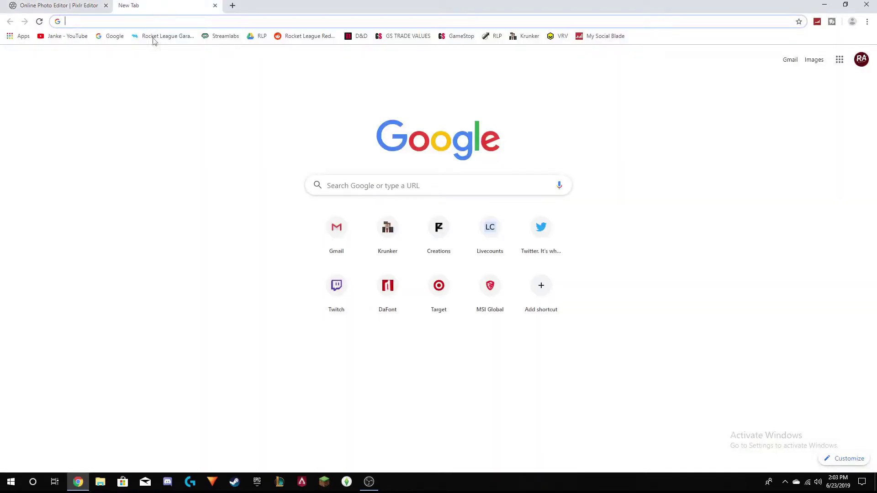
{"action": "type", "text": "twitter.com"}
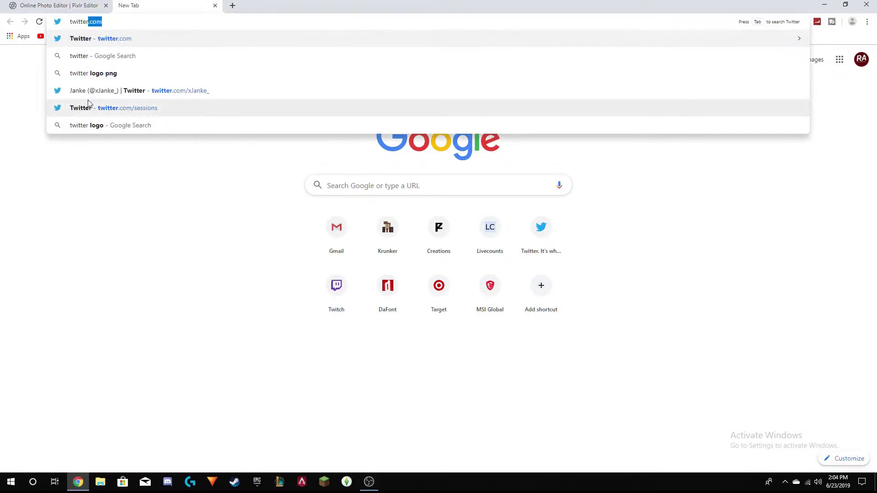
{"action": "left_click", "coordinate": [105, 73]}
{"action": "left_click", "coordinate": [118, 75]}
{"action": "left_click", "coordinate": [155, 142]}
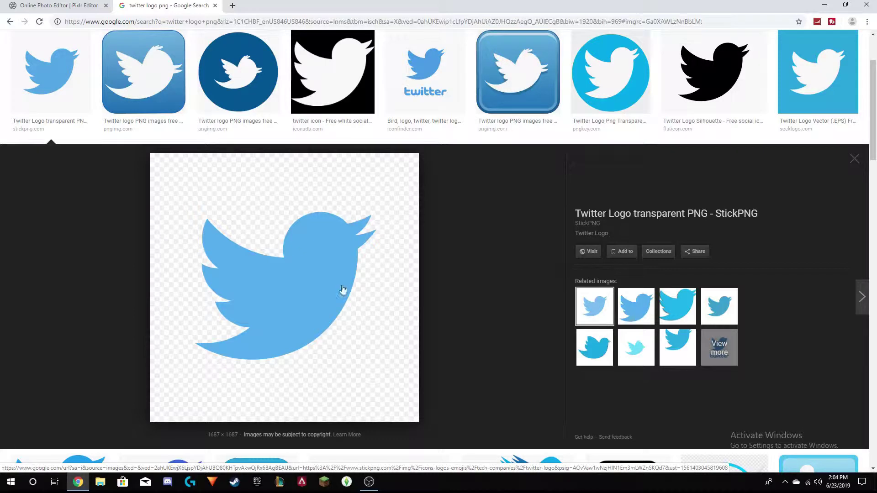
{"action": "right_click", "coordinate": [300, 261]}
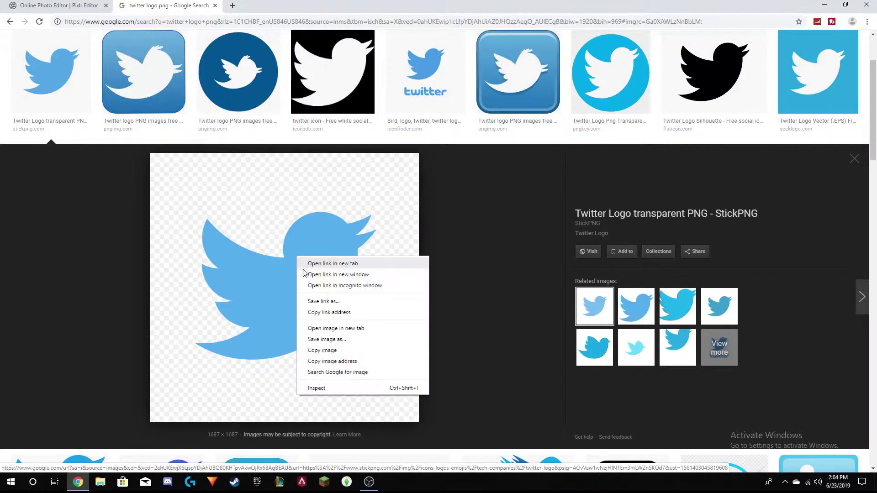
Copy the Twitter logo's image address and load it into the banner as a new layer.
{"action": "left_click", "coordinate": [342, 361]}
{"action": "left_click", "coordinate": [33, 4]}
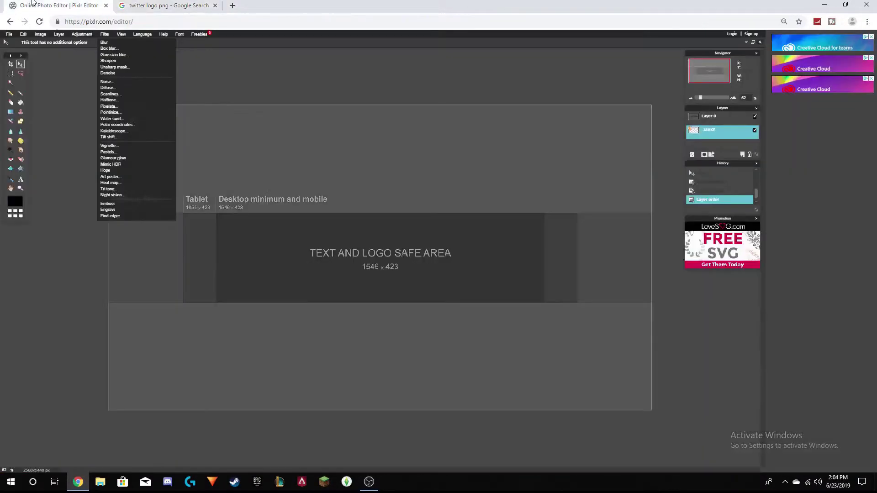
{"action": "left_click", "coordinate": [59, 35]}
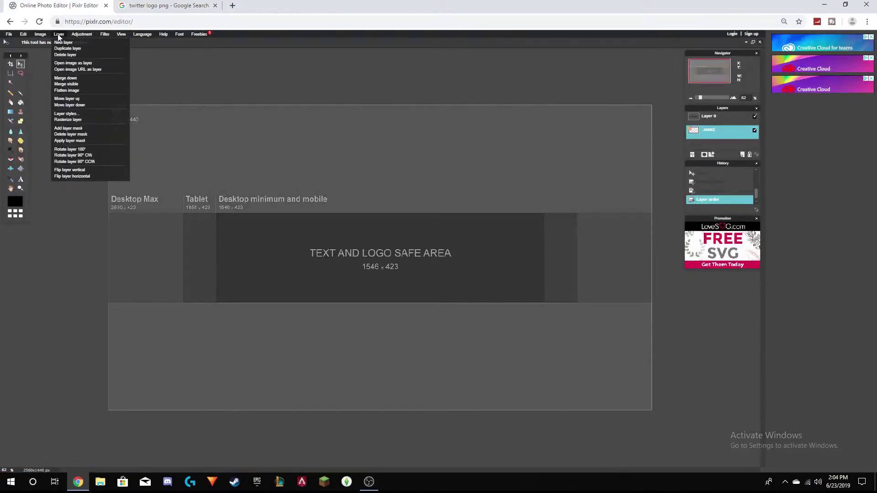
{"action": "left_click", "coordinate": [67, 71]}
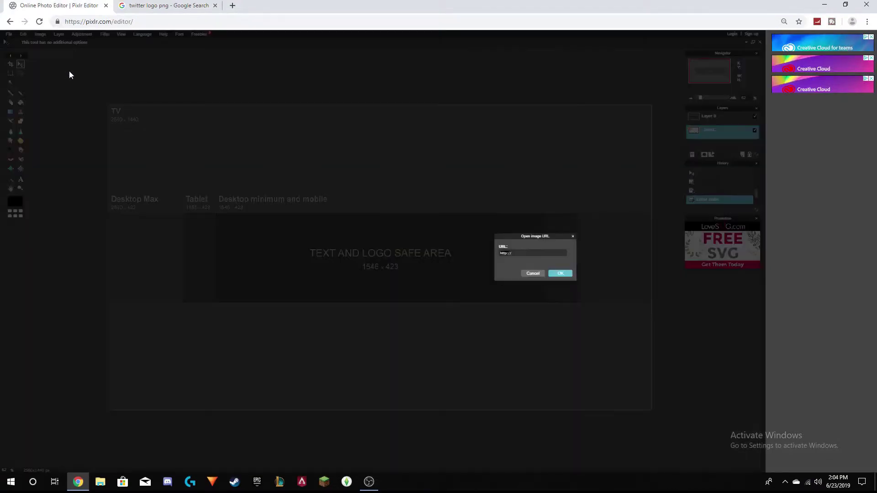
{"action": "key", "text": "ctrl+v"}
{"action": "key", "text": "Return"}
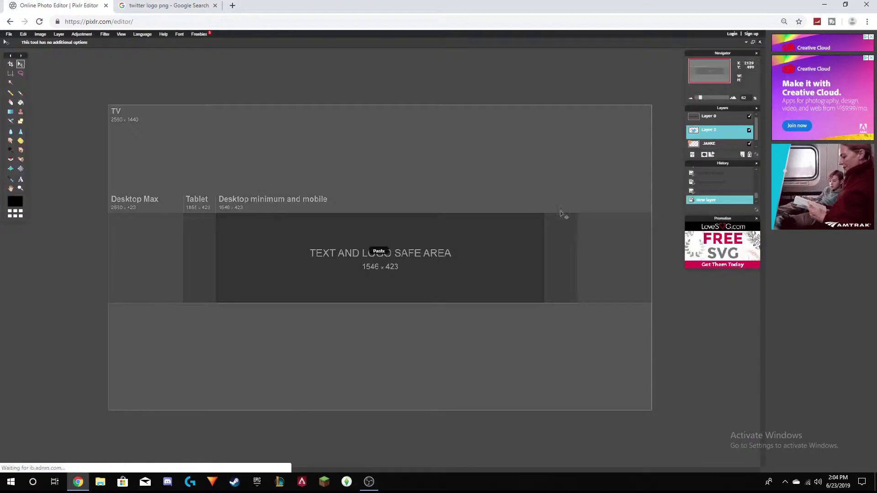
Move the Twitter layer above Layer 0 and put the bird into free transform.
{"action": "left_click_drag", "start_coordinate": [712, 131], "coordinate": [711, 112]}
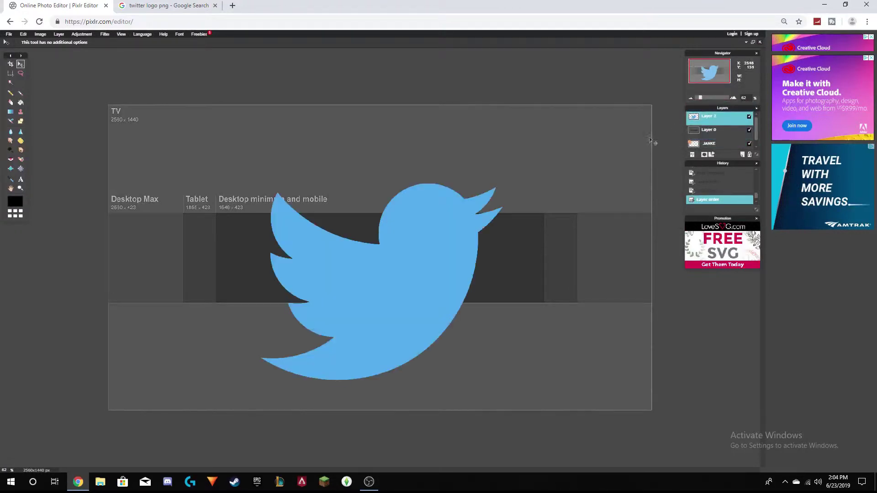
{"action": "left_click", "coordinate": [23, 35]}
{"action": "left_click", "coordinate": [34, 84]}
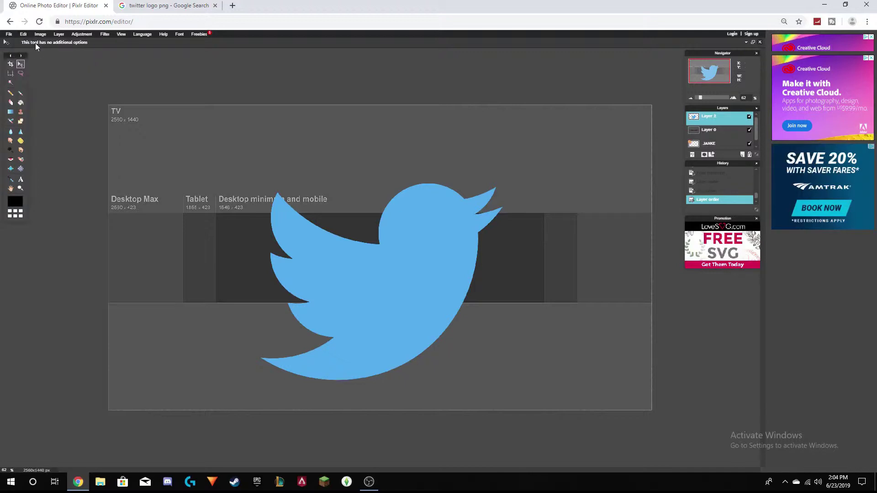
{"action": "left_click", "coordinate": [28, 37]}
{"action": "left_click", "coordinate": [33, 85]}
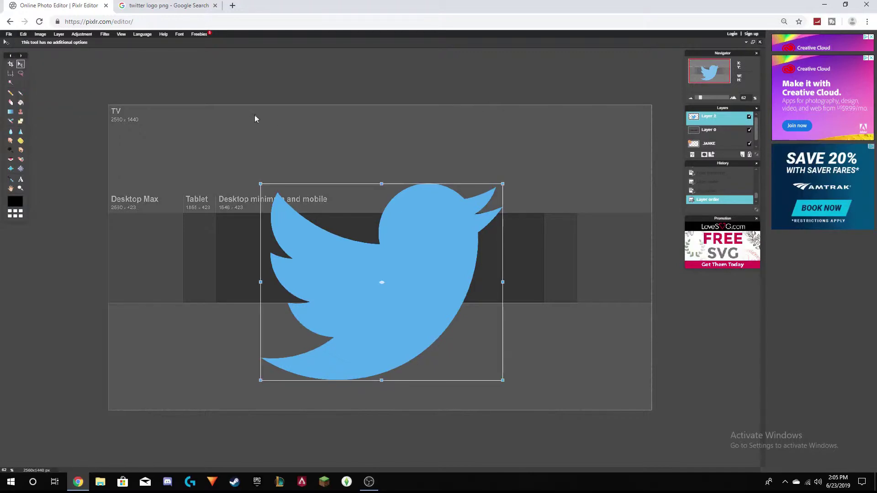
Shrink the Twitter bird to a small icon on the left and apply the resize.
{"action": "left_click_drag", "start_coordinate": [504, 183], "coordinate": [240, 259]}
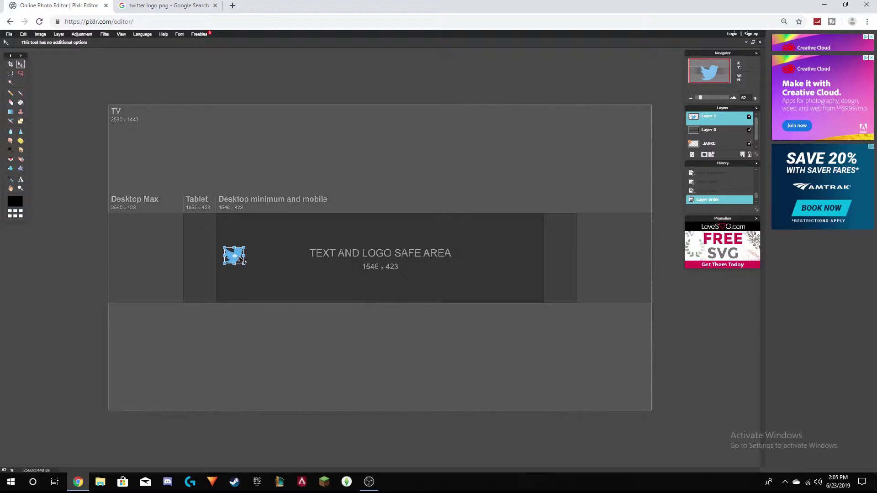
{"action": "left_click", "coordinate": [277, 248]}
{"action": "left_click", "coordinate": [361, 264]}
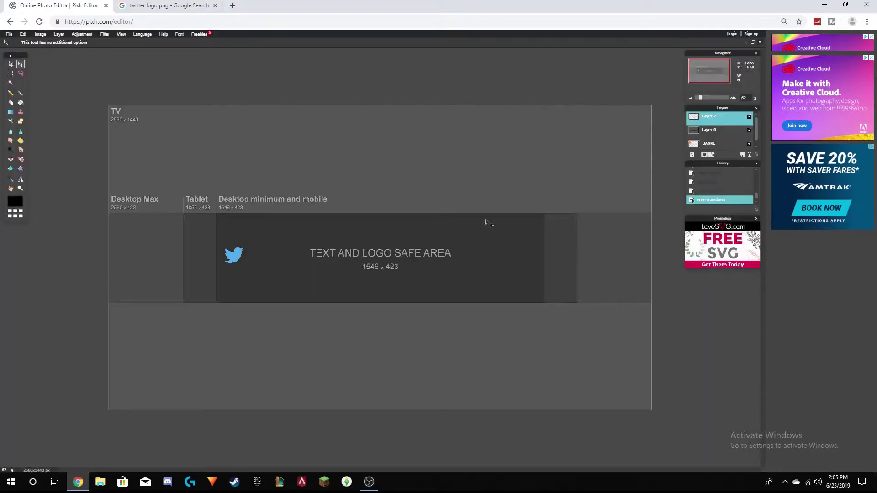
Give the Twitter bird a white inner glow of size 100.
{"action": "left_click", "coordinate": [711, 155]}
{"action": "left_click", "coordinate": [489, 243]}
{"action": "left_click_drag", "start_coordinate": [553, 237], "coordinate": [585, 253]}
{"action": "left_click", "coordinate": [558, 247]}
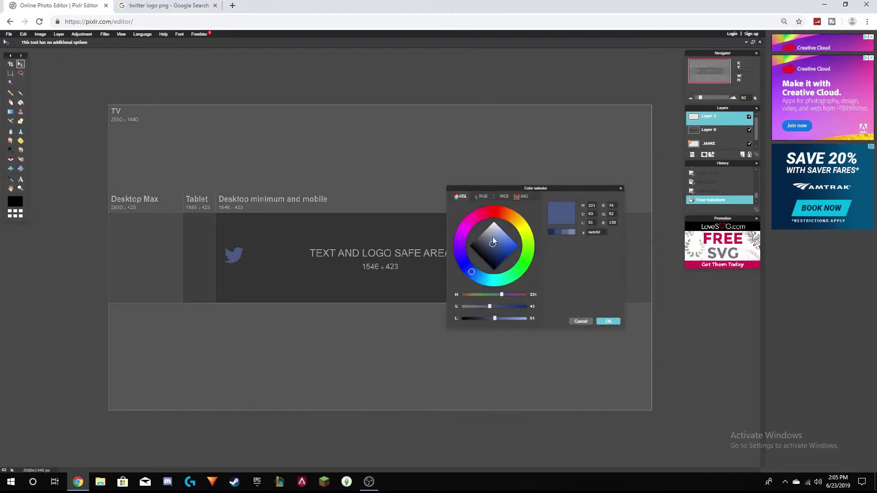
{"action": "left_click_drag", "start_coordinate": [492, 237], "coordinate": [493, 205]}
{"action": "left_click", "coordinate": [613, 322]}
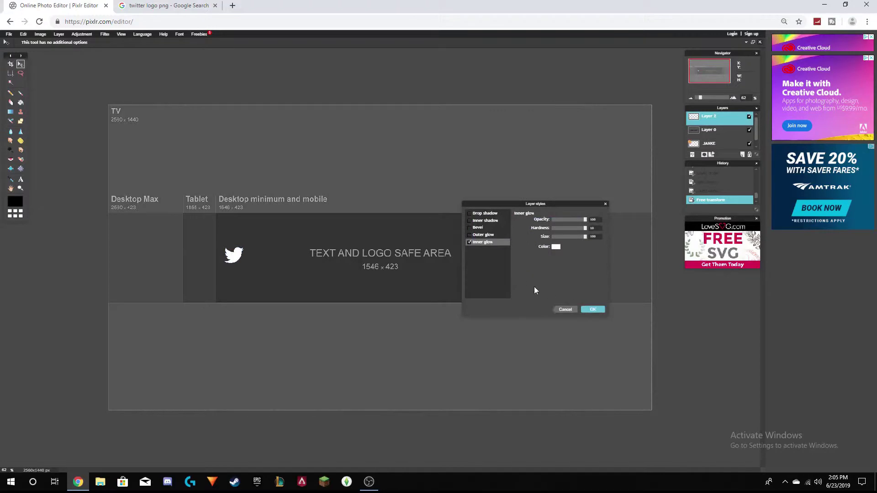
{"action": "left_click", "coordinate": [590, 309]}
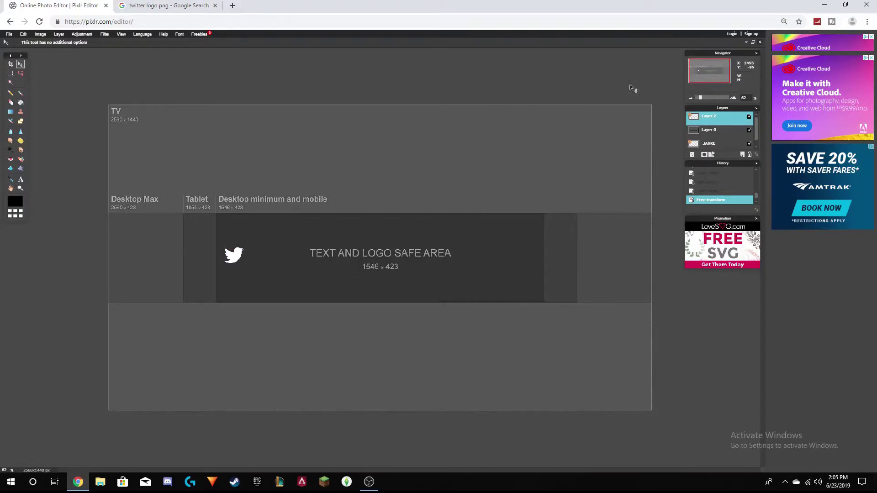
Add the Twitter handle as white text in the American Captain font.
{"action": "key", "text": "t"}
{"action": "left_click", "coordinate": [445, 266]}
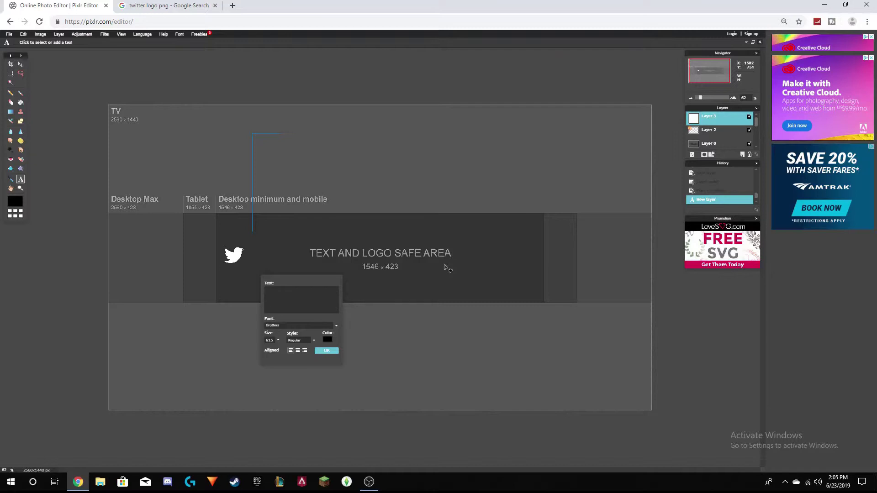
{"action": "type", "text": "xJanke_"}
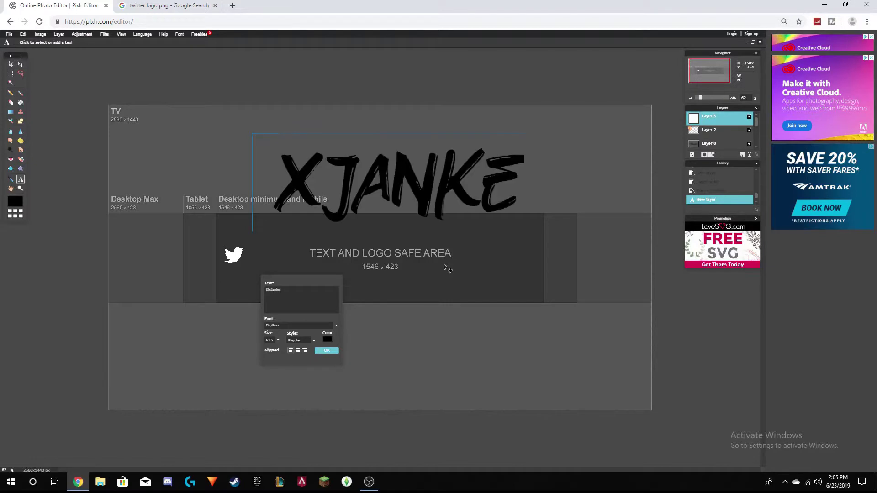
{"action": "left_click", "coordinate": [315, 325]}
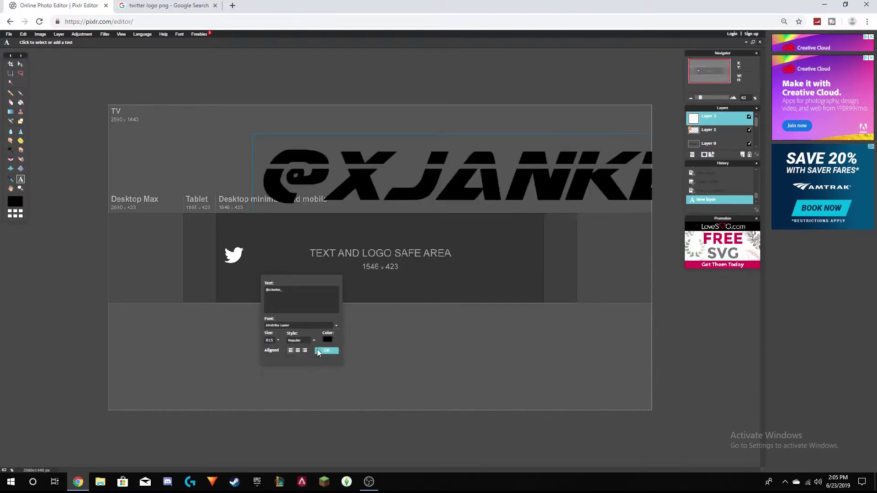
{"action": "left_click", "coordinate": [317, 352]}
{"action": "left_click", "coordinate": [328, 340]}
{"action": "left_click", "coordinate": [608, 322]}
{"action": "left_click", "coordinate": [326, 350]}
Rasterize the handle text and position it beside the Twitter logo.
{"action": "right_click", "coordinate": [726, 120]}
{"action": "left_click", "coordinate": [745, 193]}
{"action": "left_click", "coordinate": [23, 34]}
{"action": "left_click", "coordinate": [35, 110]}
{"action": "left_click_drag", "start_coordinate": [383, 154], "coordinate": [322, 250]}
{"action": "key", "text": "ctrl+Tab"}
Search Google Images for the Instagram logo.
{"action": "scroll", "coordinate": [187, 71], "scroll_direction": "up", "scroll_amount": 3}
{"action": "double_click", "coordinate": [87, 49]}
{"action": "key", "text": "BackSpace"}
{"action": "type", "text": "Instagram"}
{"action": "key", "text": "Return"}
Load the Instagram logo into the banner as a new layer from its web address.
{"action": "left_click", "coordinate": [246, 256]}
{"action": "key", "text": "ctrl+Tab"}
{"action": "left_click", "coordinate": [59, 33]}
{"action": "left_click", "coordinate": [73, 69]}
{"action": "key", "text": "ctrl+v"}
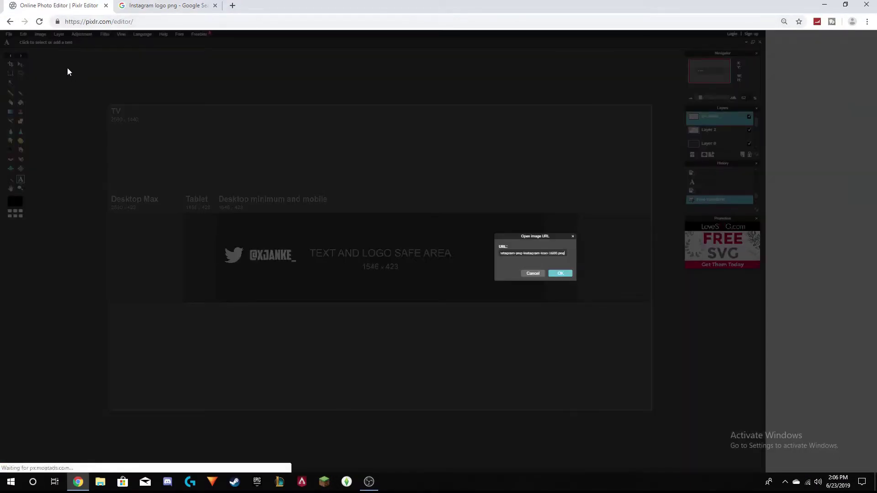
{"action": "key", "text": "Return"}
Shrink the Instagram logo to icon size beside the Twitter handle and apply.
{"action": "left_click_drag", "start_coordinate": [509, 125], "coordinate": [379, 220]}
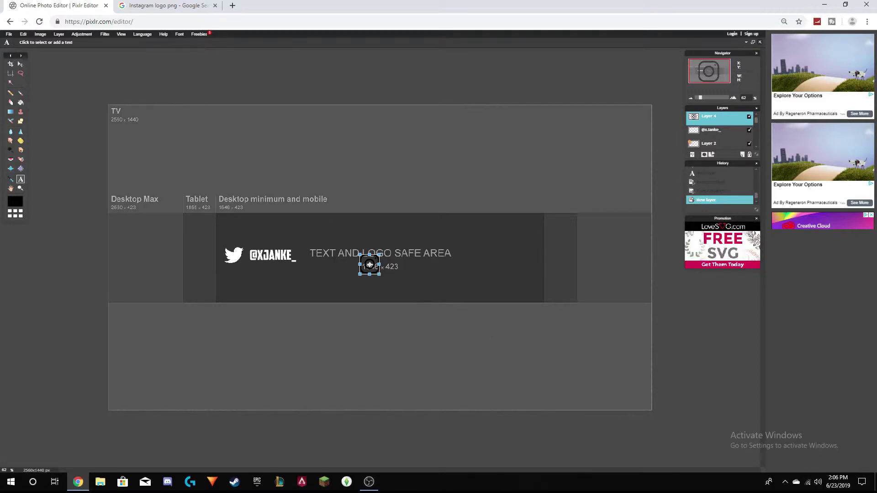
{"action": "left_click_drag", "start_coordinate": [376, 265], "coordinate": [245, 257]}
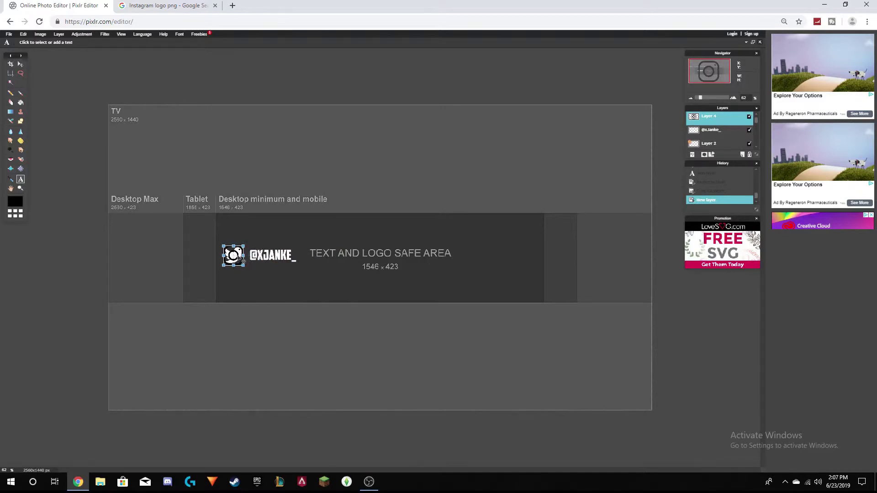
{"action": "left_click", "coordinate": [256, 258]}
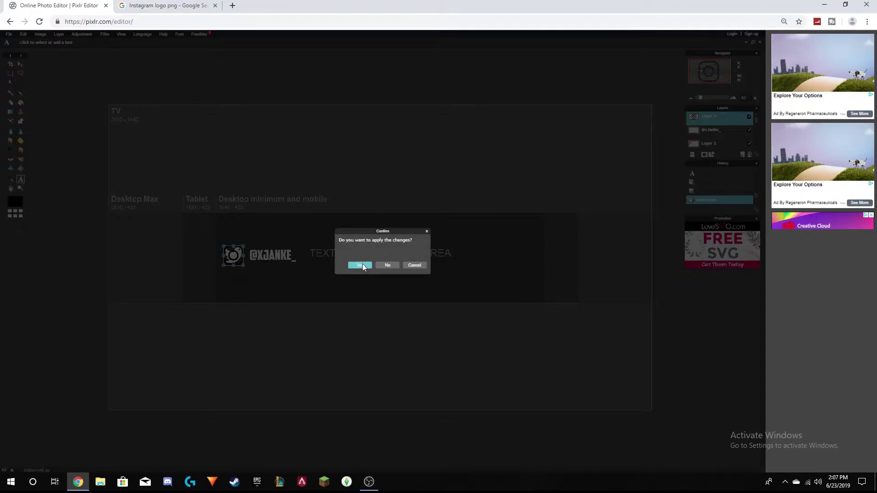
{"action": "left_click", "coordinate": [363, 264]}
{"action": "left_click", "coordinate": [20, 64]}
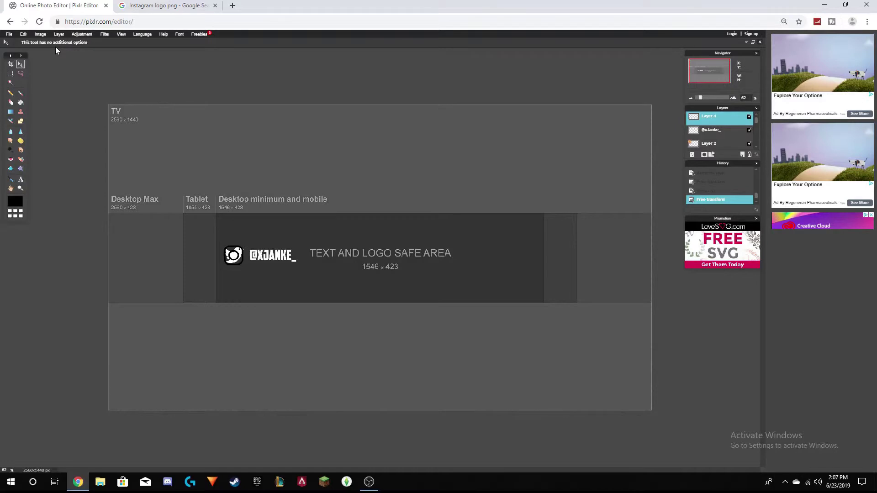
Nudge the Instagram logo to the right with five arrow-key presses.
{"action": "key", "text": "Right"}
{"action": "key", "text": "Right"}
{"action": "key", "text": "Right"}
{"action": "key", "text": "Right"}
{"action": "key", "text": "Right"}
{"action": "key", "text": "Right"}
{"action": "key", "text": "Right"}
{"action": "key", "text": "Right"}
{"action": "key", "text": "Right"}
{"action": "key", "text": "Right"}
{"action": "key", "text": "Right"}
{"action": "key", "text": "Right"}
{"action": "key", "text": "Right"}
{"action": "key", "text": "Right"}
{"action": "key", "text": "Right"}
{"action": "key", "text": "Right"}
{"action": "key", "text": "Right"}
{"action": "key", "text": "Right"}
{"action": "key", "text": "Right"}
{"action": "key", "text": "Right"}
{"action": "key", "text": "Right"}
{"action": "key", "text": "Right"}
{"action": "key", "text": "Right"}
{"action": "key", "text": "Right"}
{"action": "key", "text": "Right"}
{"action": "key", "text": "Right"}
{"action": "key", "text": "Right"}
{"action": "key", "text": "Right"}
{"action": "key", "text": "Right"}
{"action": "key", "text": "Right"}
{"action": "key", "text": "Right"}
{"action": "key", "text": "Right"}
{"action": "key", "text": "Right"}
{"action": "key", "text": "Right"}
{"action": "key", "text": "Right"}
{"action": "key", "text": "Right"}
{"action": "key", "text": "Right"}
{"action": "key", "text": "Right"}
{"action": "key", "text": "Right"}
{"action": "key", "text": "Right"}
{"action": "key", "text": "Right"}
{"action": "key", "text": "Right"}
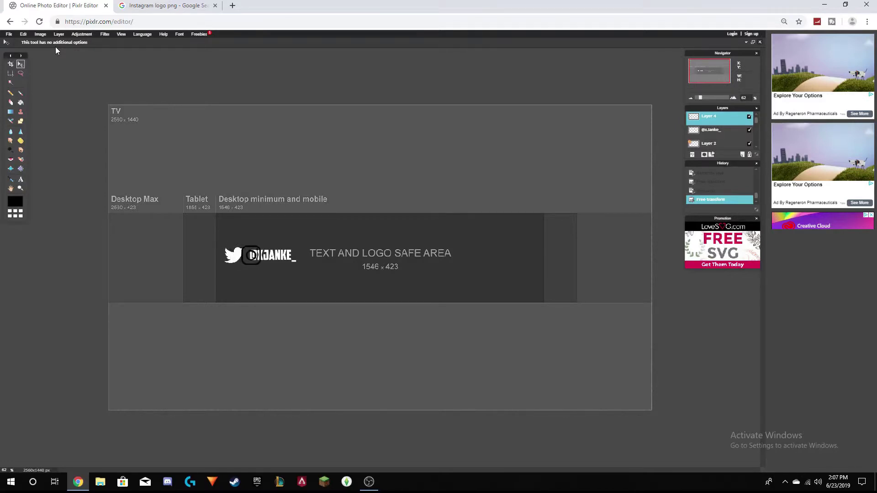
{"action": "key", "text": "Right"}
{"action": "key", "text": "Right"}
{"action": "key", "text": "Right"}
{"action": "key", "text": "Right"}
{"action": "key", "text": "Right"}
{"action": "key", "text": "Right"}
{"action": "key", "text": "Right"}
{"action": "key", "text": "Right"}
{"action": "key", "text": "Right"}
{"action": "key", "text": "Right"}
{"action": "key", "text": "Right"}
{"action": "key", "text": "Right"}
{"action": "key", "text": "Right"}
{"action": "key", "text": "Right"}
{"action": "key", "text": "Right"}
{"action": "key", "text": "Right"}
{"action": "key", "text": "Right"}
{"action": "key", "text": "Right"}
{"action": "key", "text": "Right"}
{"action": "key", "text": "Right"}
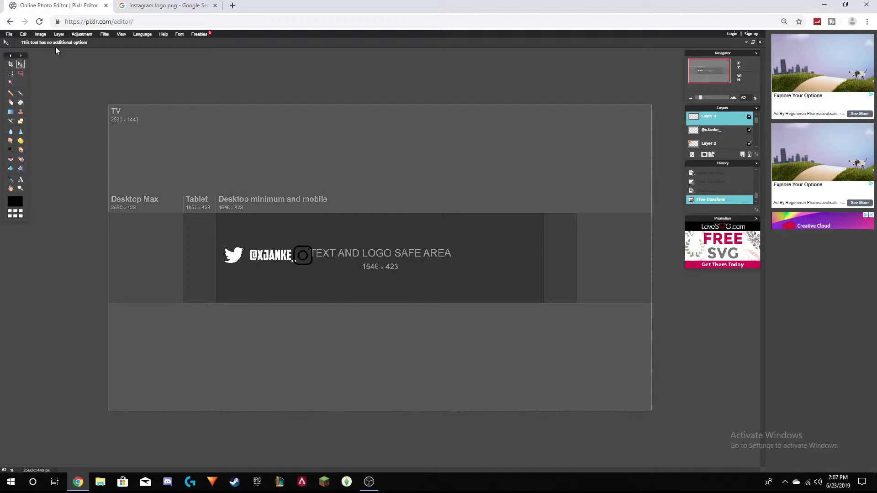
{"action": "key", "text": "Right"}
{"action": "key", "text": "Right"}
{"action": "key", "text": "Right"}
{"action": "key", "text": "Right"}
{"action": "key", "text": "Right"}
{"action": "key", "text": "Right"}
{"action": "key", "text": "Right"}
{"action": "key", "text": "Right"}
{"action": "key", "text": "Right"}
{"action": "key", "text": "Right"}
{"action": "key", "text": "Right"}
{"action": "key", "text": "Right"}
{"action": "key", "text": "Right"}
{"action": "key", "text": "Right"}
{"action": "key", "text": "Right"}
{"action": "key", "text": "Right"}
{"action": "key", "text": "Right"}
{"action": "key", "text": "Right"}
{"action": "key", "text": "Right"}
{"action": "key", "text": "Right"}
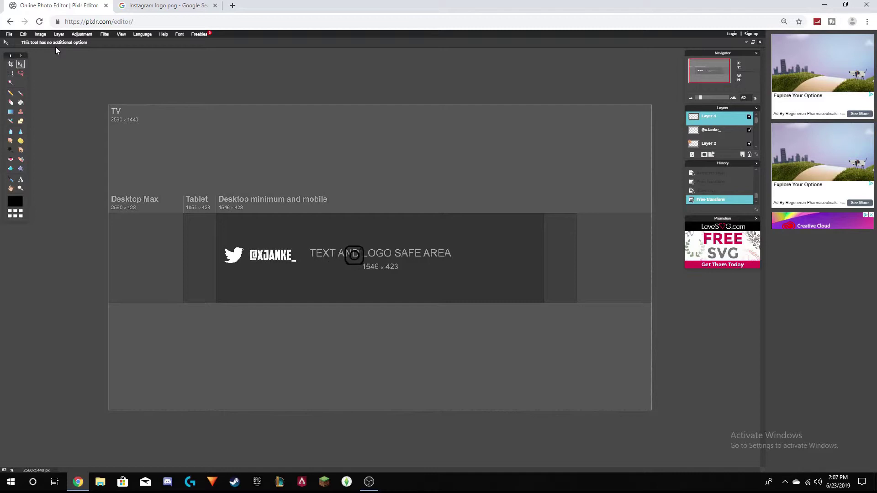
{"action": "key", "text": "Right"}
{"action": "key", "text": "Right"}
{"action": "key", "text": "Right"}
{"action": "key", "text": "Right"}
{"action": "key", "text": "Right"}
{"action": "key", "text": "Right"}
{"action": "key", "text": "Right"}
{"action": "key", "text": "Right"}
{"action": "key", "text": "Right"}
{"action": "key", "text": "Right"}
{"action": "key", "text": "Right"}
{"action": "key", "text": "Right"}
{"action": "key", "text": "Right"}
{"action": "key", "text": "Right"}
{"action": "key", "text": "Right"}
{"action": "key", "text": "Right"}
{"action": "key", "text": "Right"}
{"action": "key", "text": "Right"}
{"action": "key", "text": "Right"}
{"action": "key", "text": "Right"}
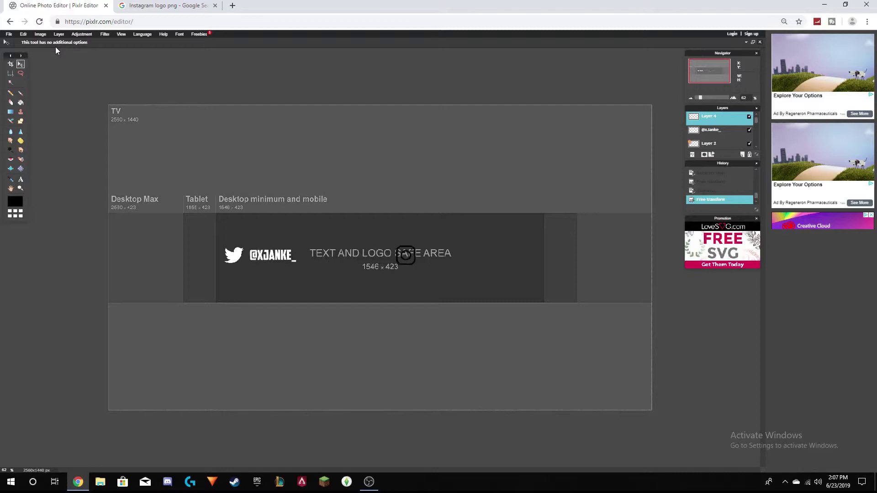
{"action": "key", "text": "Right"}
{"action": "key", "text": "Right"}
{"action": "key", "text": "Right"}
{"action": "key", "text": "Right"}
{"action": "key", "text": "Right"}
{"action": "key", "text": "Right"}
{"action": "key", "text": "Right"}
{"action": "key", "text": "Right"}
{"action": "key", "text": "Right"}
{"action": "key", "text": "Right"}
{"action": "key", "text": "Right"}
{"action": "key", "text": "Right"}
{"action": "key", "text": "Right"}
{"action": "key", "text": "Right"}
{"action": "key", "text": "Right"}
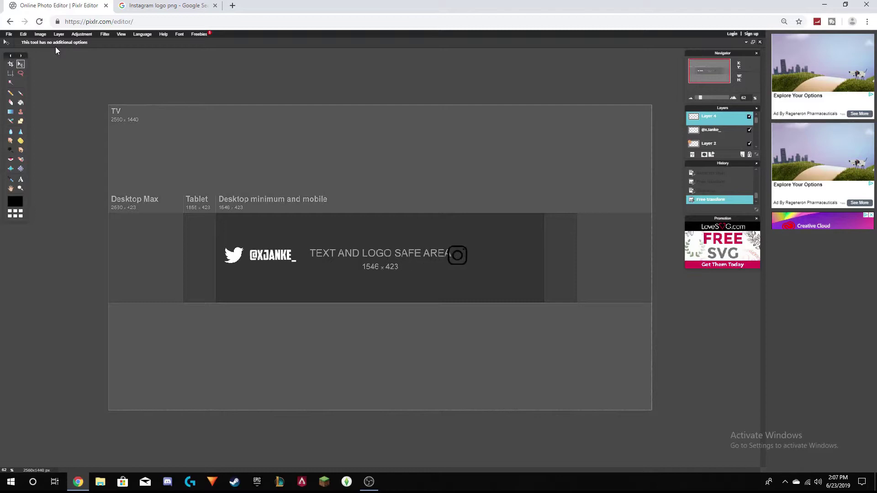
Give the Instagram logo a white outer glow.
{"action": "left_click", "coordinate": [712, 154]}
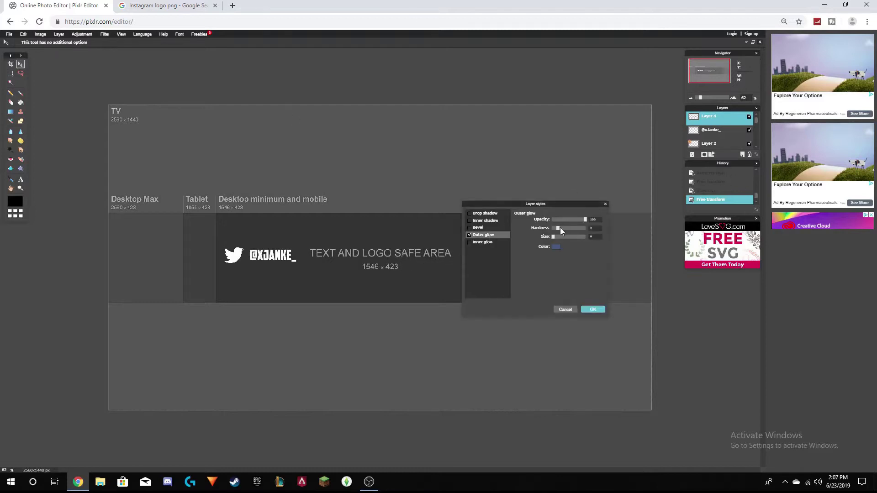
{"action": "left_click", "coordinate": [556, 247]}
{"action": "left_click", "coordinate": [609, 319]}
{"action": "left_click", "coordinate": [593, 309]}
Add the Instagram handle as white text on the canvas.
{"action": "key", "text": "t"}
{"action": "left_click", "coordinate": [496, 245]}
{"action": "type", "text": "@XJA"}
{"action": "left_click", "coordinate": [577, 316]}
{"action": "left_click", "coordinate": [608, 321]}
{"action": "left_click", "coordinate": [570, 333]}
Rasterize the Instagram handle and resize it beside the Instagram logo.
{"action": "right_click", "coordinate": [715, 117]}
{"action": "left_click", "coordinate": [740, 198]}
{"action": "left_click", "coordinate": [23, 34]}
{"action": "left_click", "coordinate": [51, 92]}
{"action": "left_click_drag", "start_coordinate": [571, 181], "coordinate": [529, 263]}
{"action": "key", "text": "Return"}
Move the JANKE title layer above the other layers.
{"action": "scroll", "coordinate": [719, 132], "scroll_direction": "down", "scroll_amount": 2}
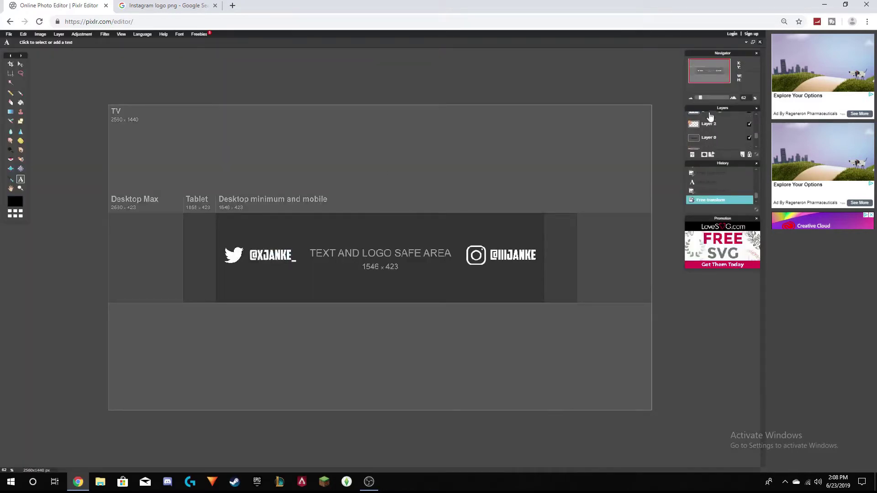
{"action": "left_click", "coordinate": [721, 137]}
{"action": "left_click_drag", "start_coordinate": [722, 139], "coordinate": [720, 125]}
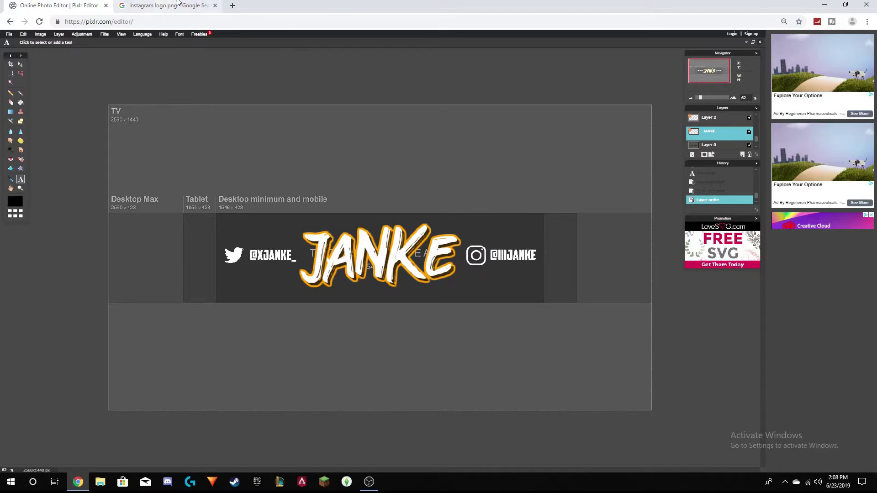
Return to the Google Images results and select the old search words.
{"action": "left_click", "coordinate": [164, 5]}
{"action": "scroll", "coordinate": [251, 123], "scroll_direction": "up", "scroll_amount": 5}
{"action": "left_click_drag", "start_coordinate": [140, 49], "coordinate": [76, 48]}
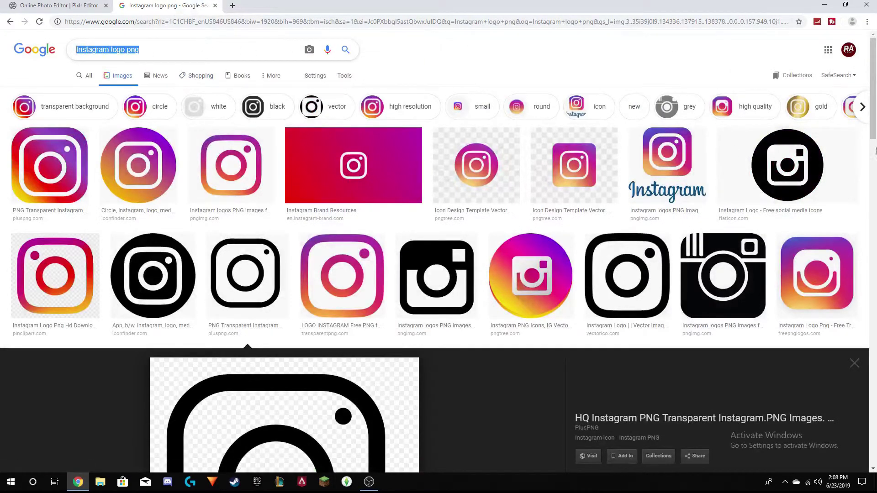
Search Google Images for fortnite background pictures.
{"action": "key", "text": "BackSpace"}
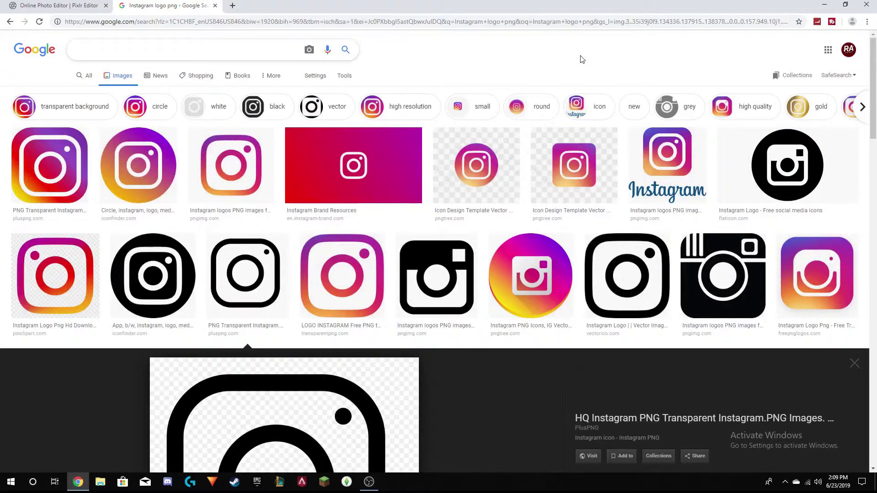
{"action": "type", "text": "fortnite"}
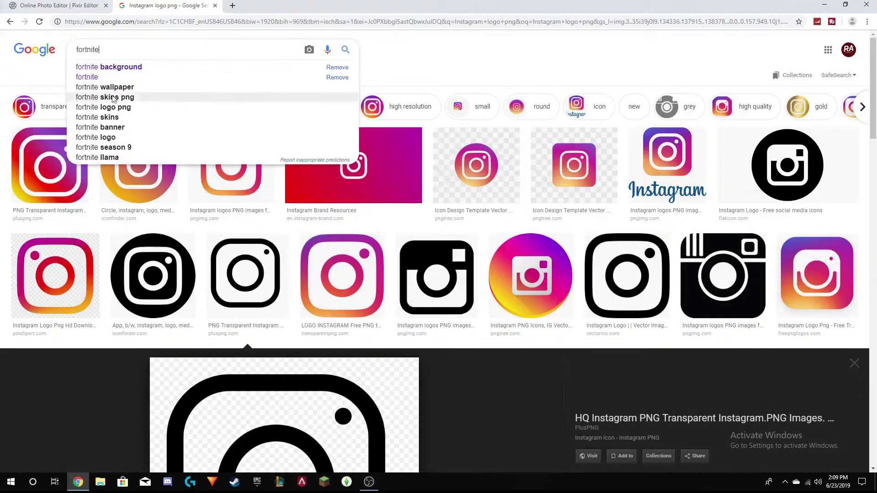
{"action": "left_click", "coordinate": [120, 68]}
{"action": "scroll", "coordinate": [558, 243], "scroll_direction": "down", "scroll_amount": 10}
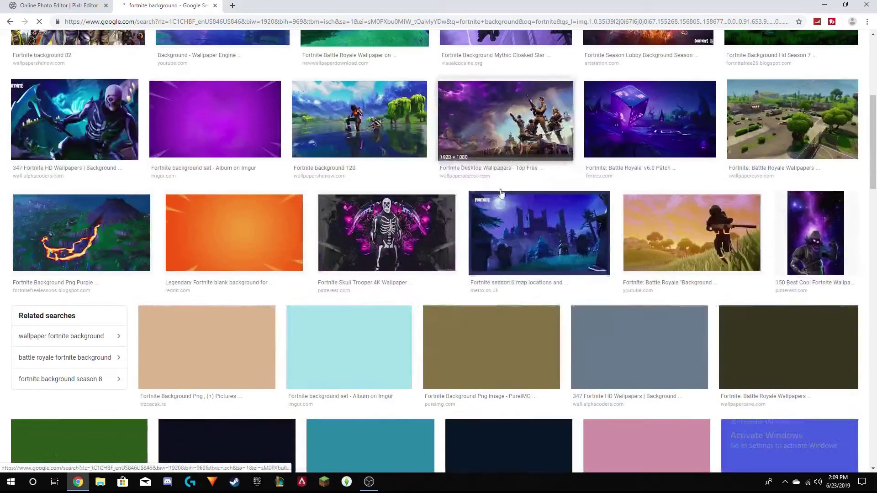
{"action": "scroll", "coordinate": [475, 169], "scroll_direction": "down", "scroll_amount": 4}
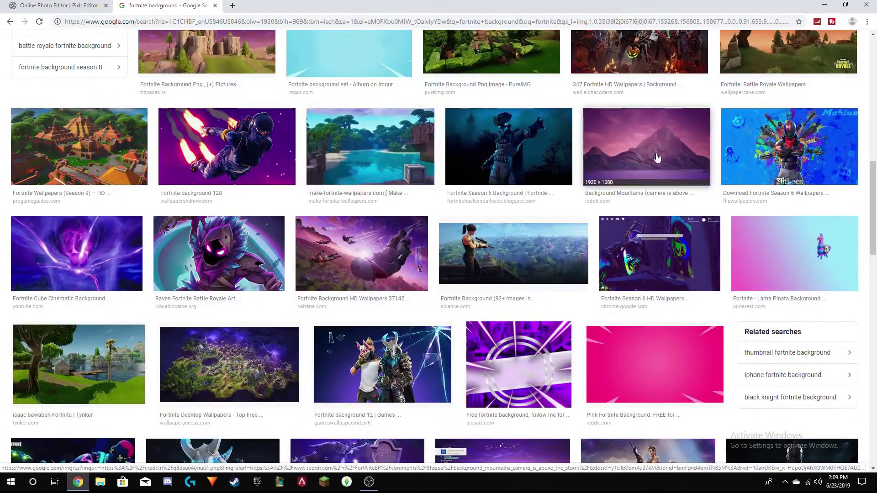
Copy the purple mountains background image and return to Pixlr.
{"action": "left_click", "coordinate": [657, 158]}
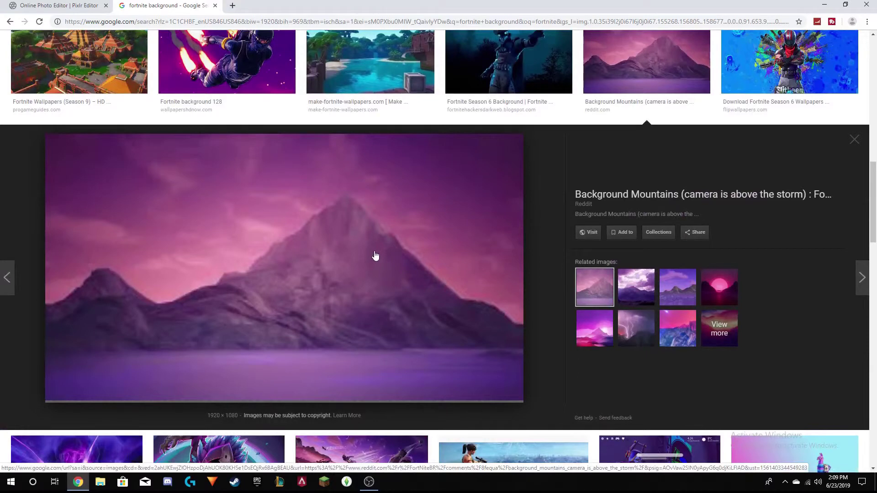
{"action": "right_click", "coordinate": [357, 250]}
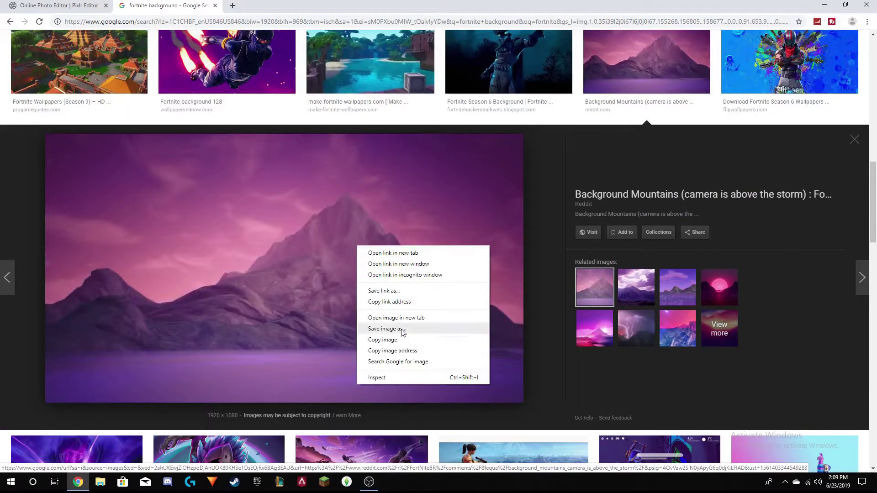
{"action": "left_click", "coordinate": [400, 344]}
{"action": "left_click", "coordinate": [75, 5]}
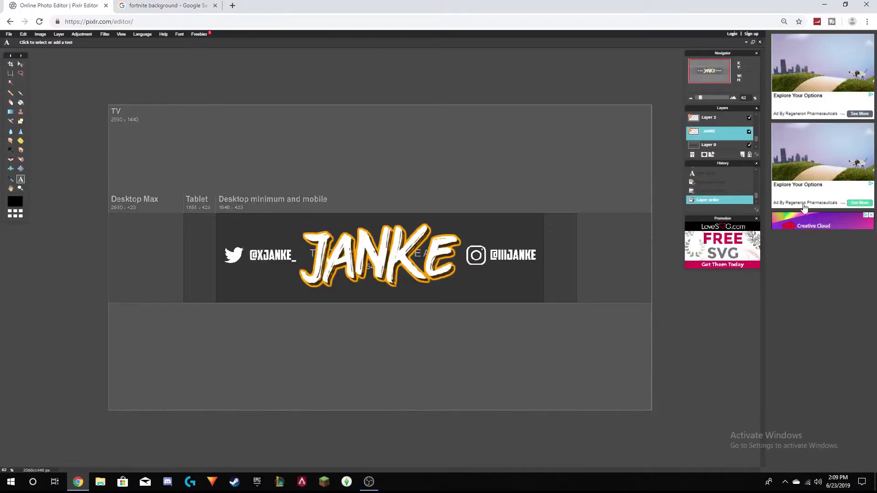
Copy the mountain image's address and load it as a new layer above Layer 0.
{"action": "key", "text": "ctrl+Tab"}
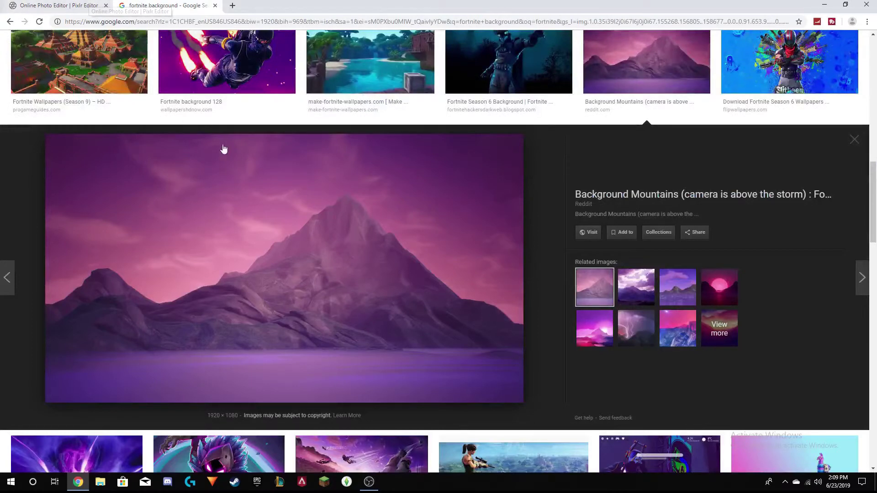
{"action": "right_click", "coordinate": [254, 185]}
{"action": "left_click", "coordinate": [335, 293]}
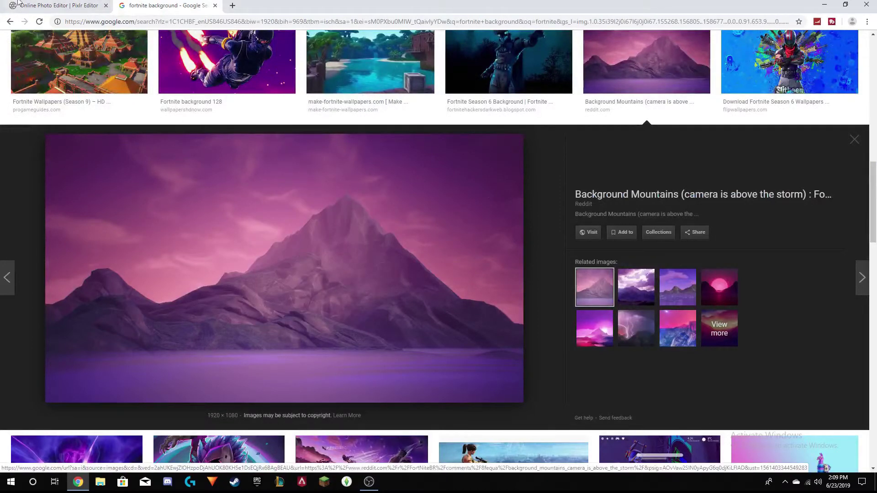
{"action": "key", "text": "ctrl+Tab"}
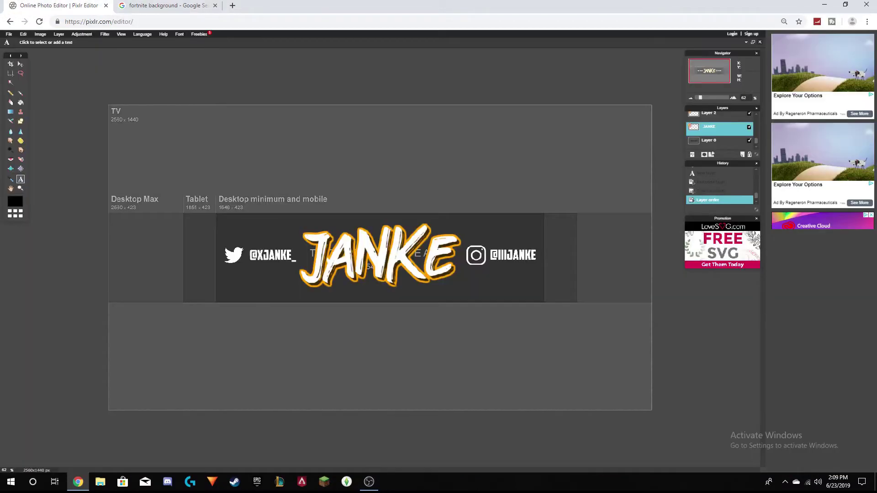
{"action": "left_click", "coordinate": [721, 143]}
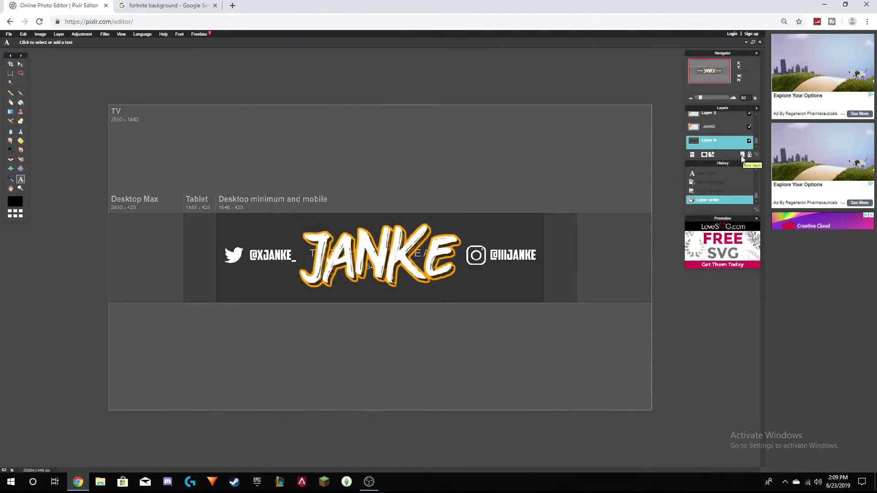
{"action": "left_click", "coordinate": [64, 34]}
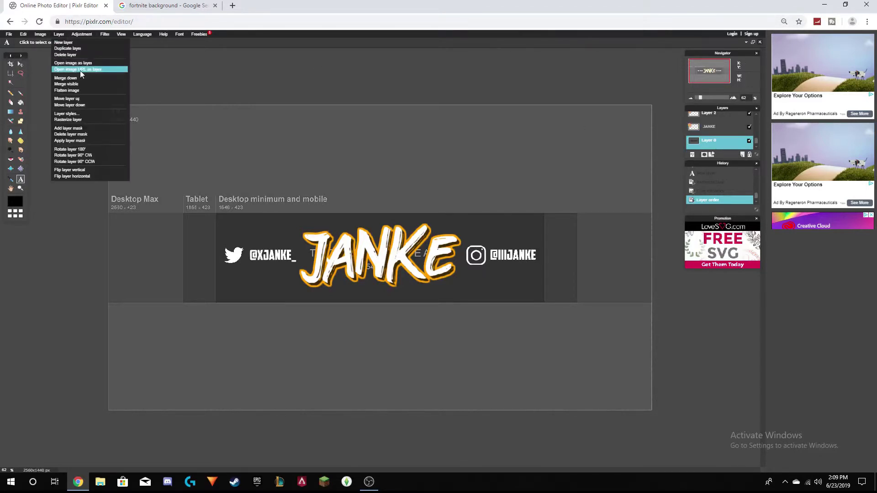
{"action": "left_click", "coordinate": [81, 70]}
{"action": "key", "text": "ctrl+v"}
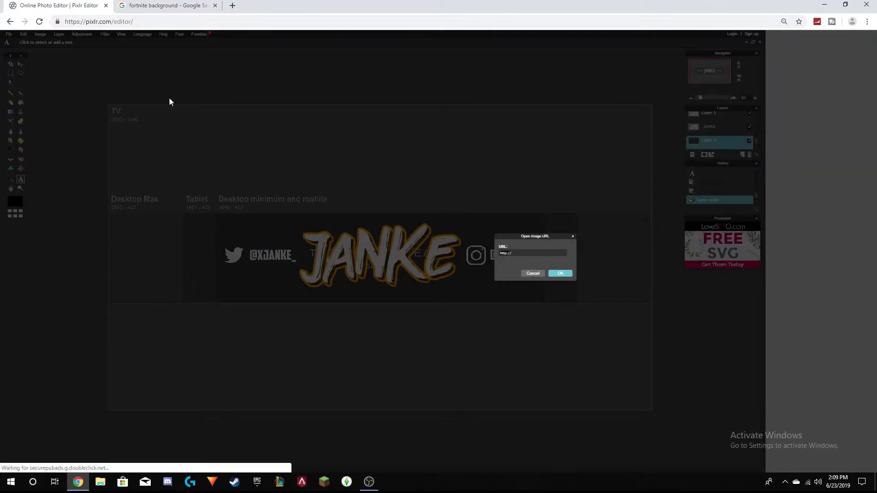
{"action": "left_click", "coordinate": [561, 273]}
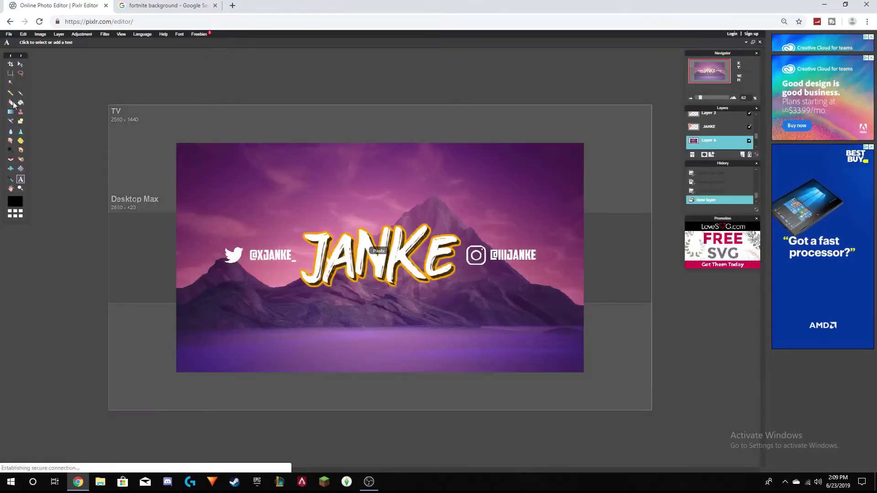
Free-transform the mountain image to fill the whole canvas and apply it.
{"action": "left_click", "coordinate": [23, 34]}
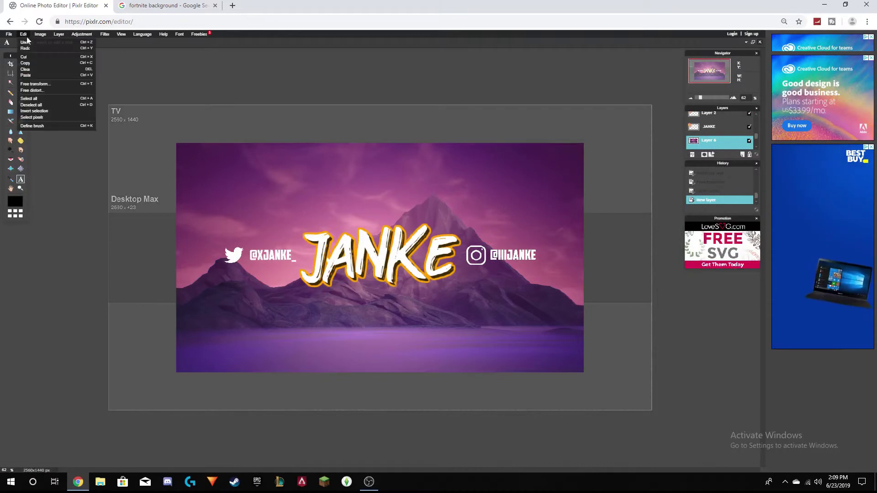
{"action": "left_click", "coordinate": [43, 84]}
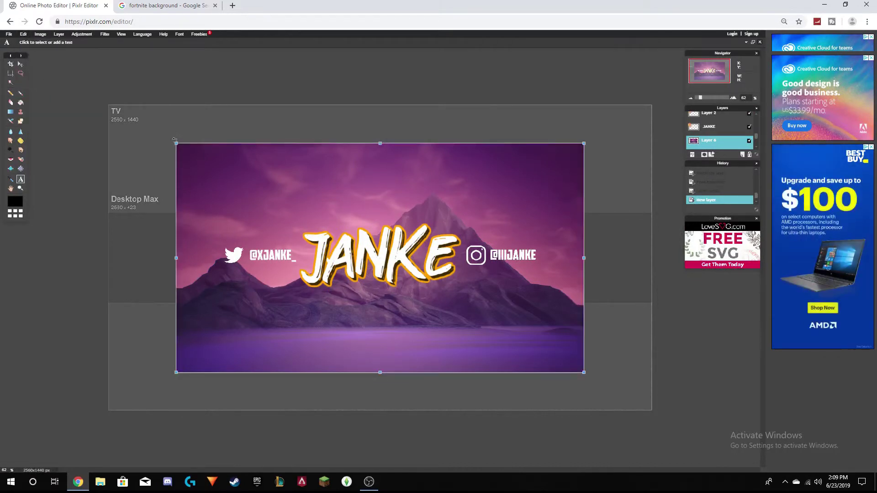
{"action": "left_click_drag", "start_coordinate": [179, 146], "coordinate": [129, 108]}
{"action": "key", "text": "Return"}
{"action": "left_click", "coordinate": [361, 266]}
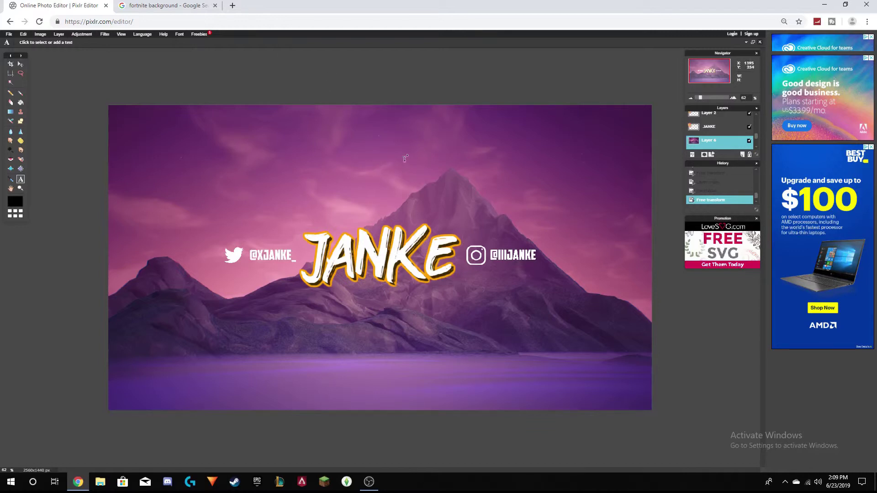
Apply a box blur to the mountain background.
{"action": "left_click", "coordinate": [105, 34]}
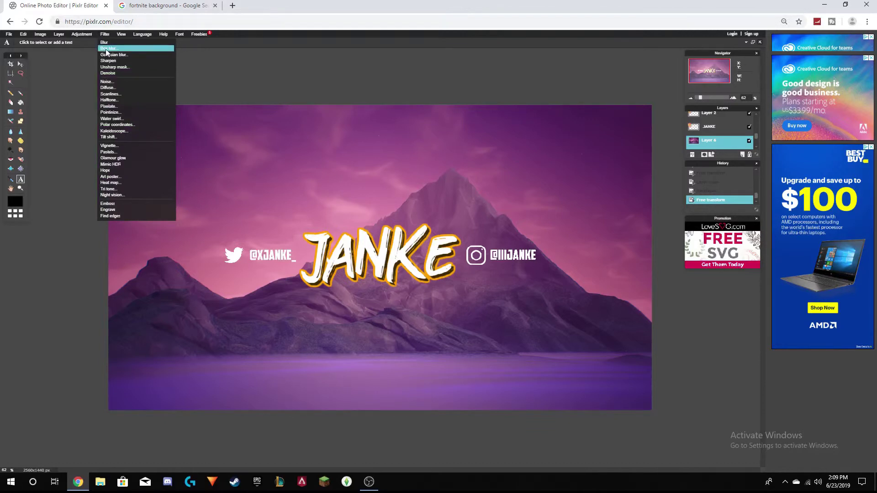
{"action": "left_click", "coordinate": [108, 48]}
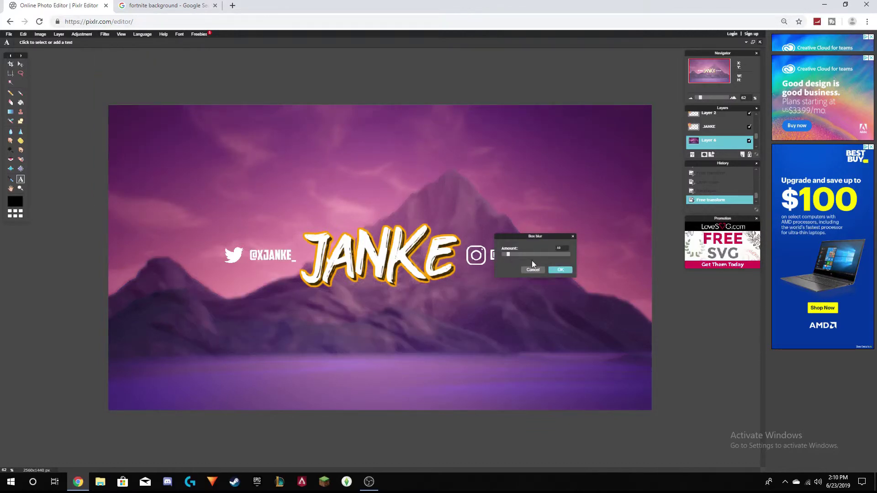
{"action": "left_click", "coordinate": [561, 271]}
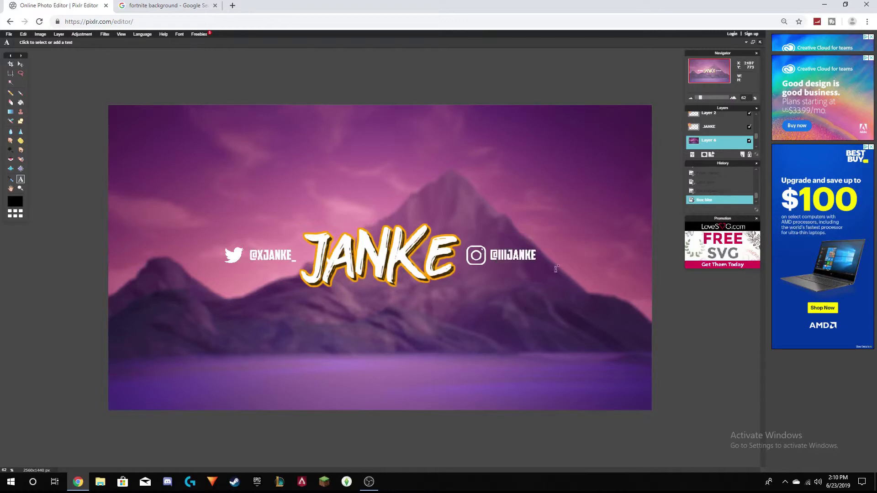
Lower the mountain background's saturation with Hue & Saturation for a warmer tint.
{"action": "left_click", "coordinate": [82, 34]}
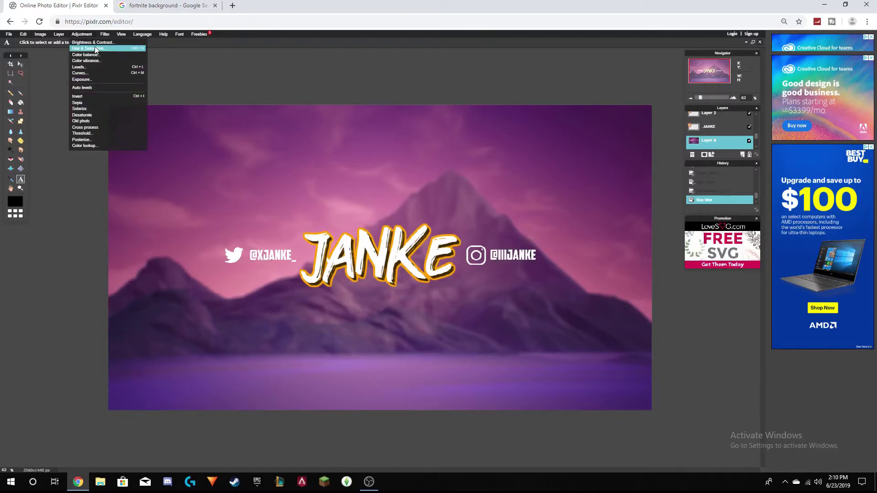
{"action": "left_click", "coordinate": [97, 49]}
{"action": "mouse_move", "coordinate": [538, 286]}
{"action": "left_mouse_down"}
{"action": "mouse_move", "coordinate": [555, 289]}
{"action": "mouse_move", "coordinate": [538, 285]}
{"action": "left_mouse_up"}
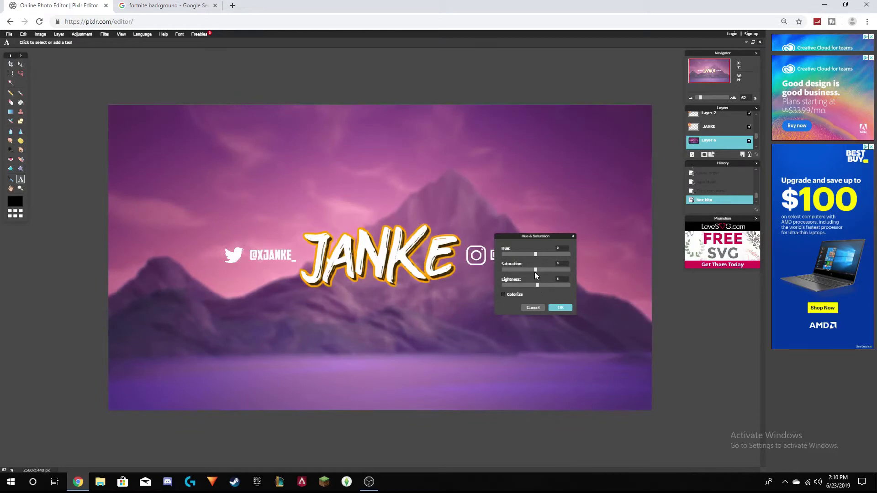
{"action": "left_click_drag", "start_coordinate": [573, 270], "coordinate": [528, 273]}
{"action": "left_click", "coordinate": [522, 298]}
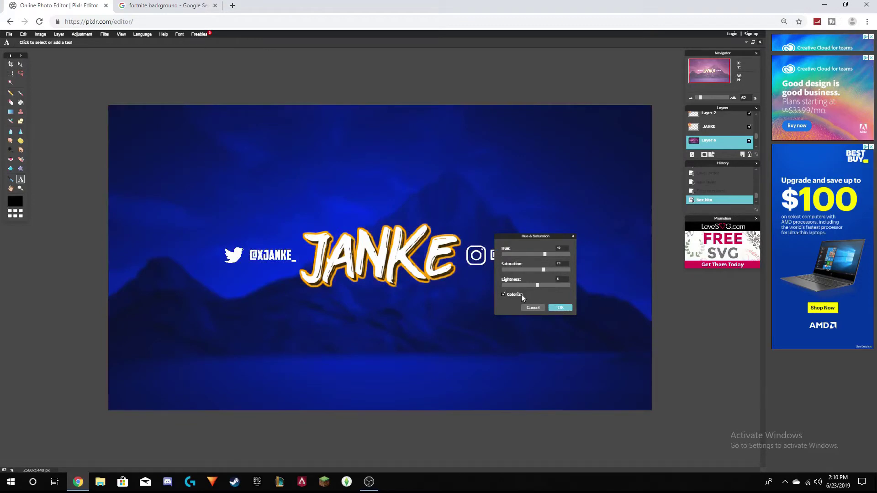
{"action": "left_click", "coordinate": [522, 295]}
{"action": "left_click", "coordinate": [560, 307]}
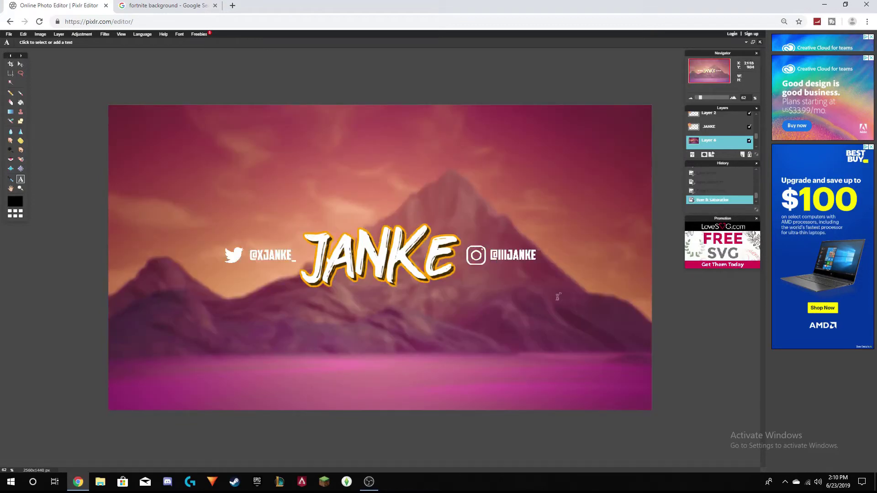
Tidy the side panels and move mountain Layer 6 below Layer 0.
{"action": "left_click", "coordinate": [756, 220]}
{"action": "left_click_drag", "start_coordinate": [727, 163], "coordinate": [722, 341]}
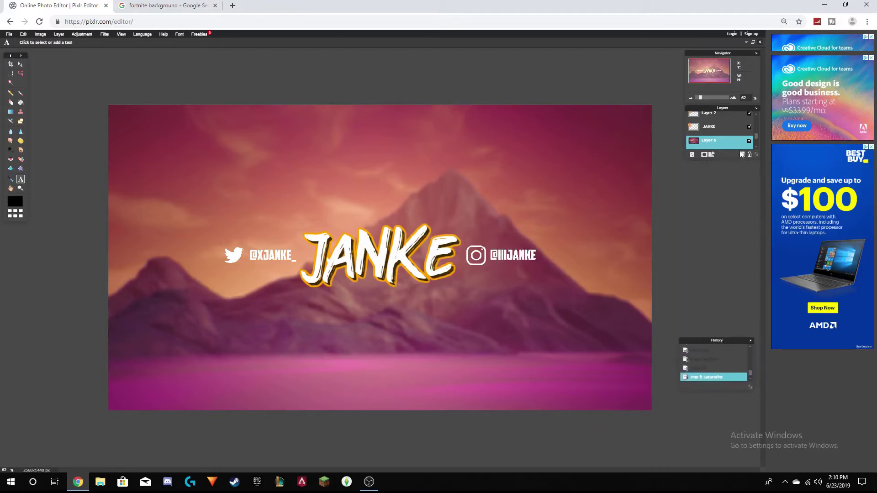
{"action": "left_click_drag", "start_coordinate": [757, 157], "coordinate": [758, 290]}
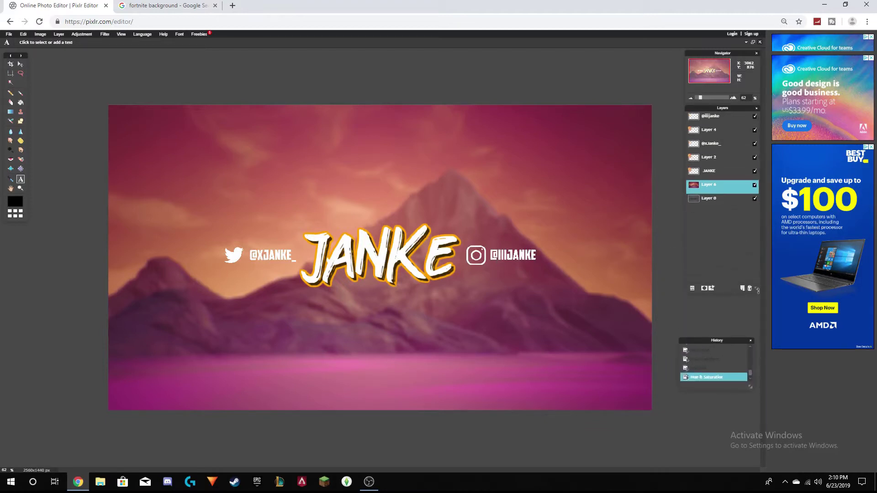
{"action": "left_click", "coordinate": [708, 199]}
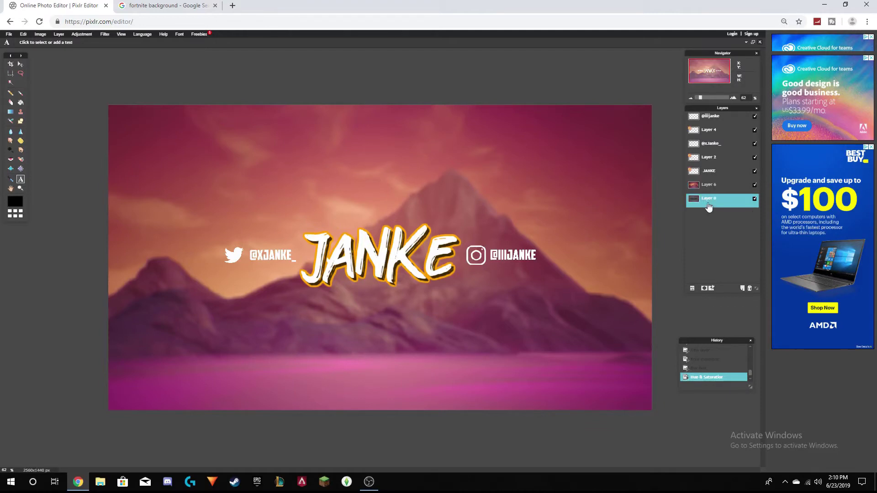
{"action": "left_click", "coordinate": [712, 186]}
{"action": "left_click_drag", "start_coordinate": [712, 185], "coordinate": [709, 202]}
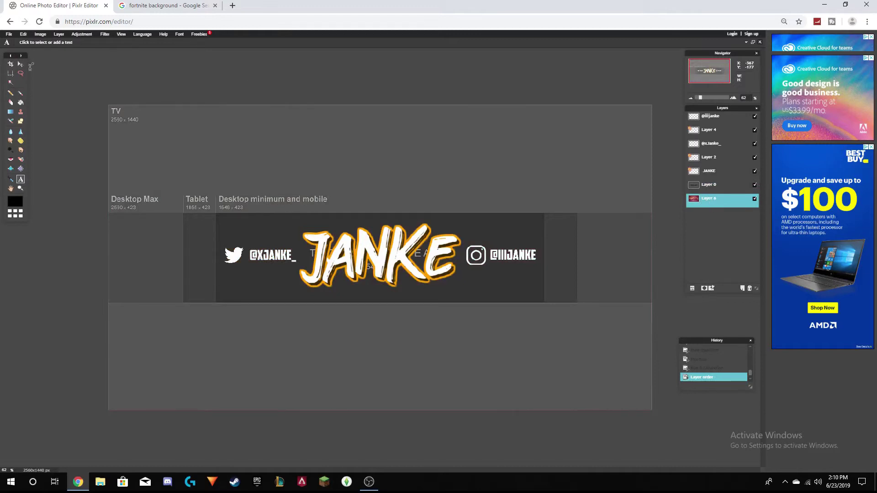
Clear the mountain layer above and below the central strip, then move Layer 6 above Layer 0.
{"action": "left_click", "coordinate": [14, 76]}
{"action": "left_click_drag", "start_coordinate": [106, 103], "coordinate": [660, 213]}
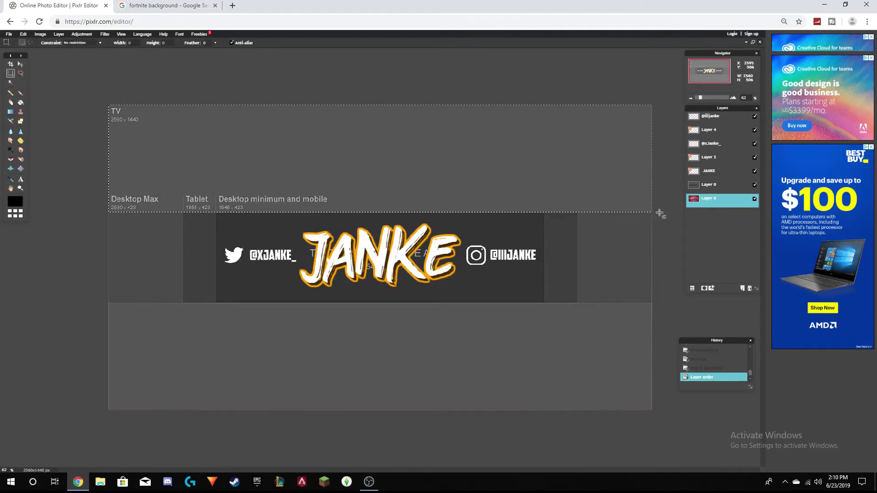
{"action": "left_click", "coordinate": [646, 428]}
{"action": "left_click_drag", "start_coordinate": [653, 425], "coordinate": [89, 305]}
{"action": "left_click", "coordinate": [81, 250]}
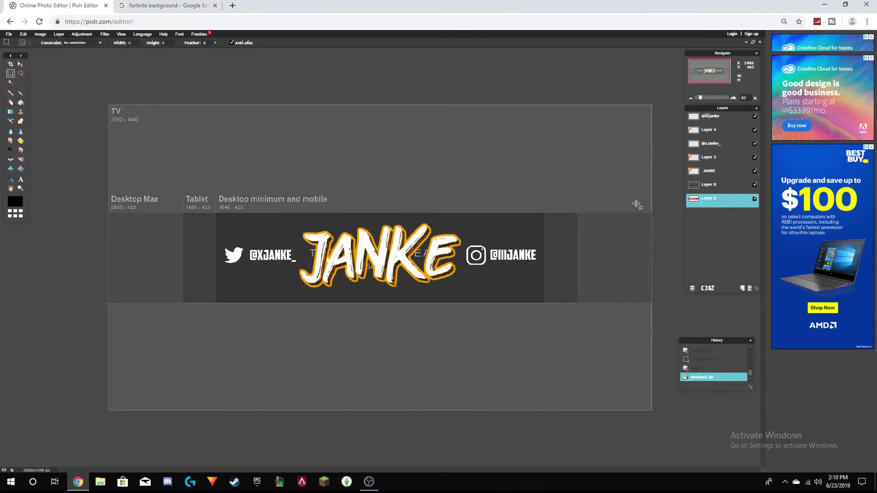
{"action": "left_click_drag", "start_coordinate": [719, 200], "coordinate": [721, 186]}
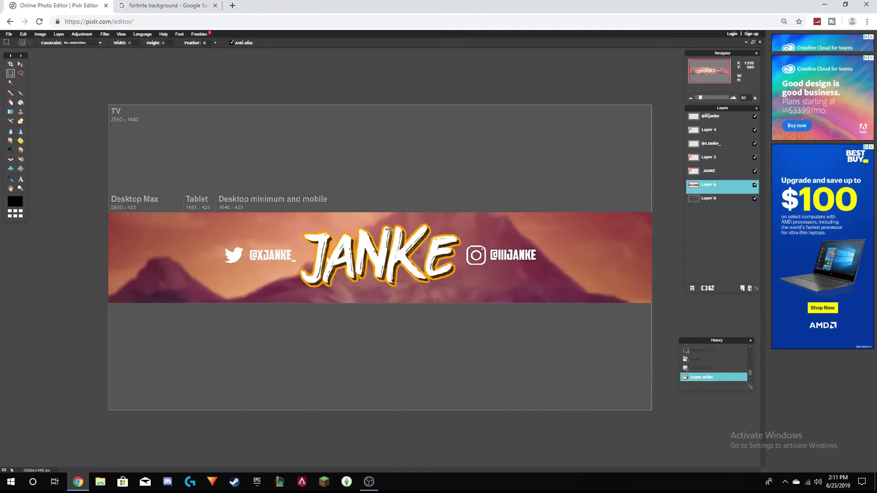
Add a new layer above Layer 0 and set up a gradient with a white left stop.
{"action": "left_click", "coordinate": [735, 199]}
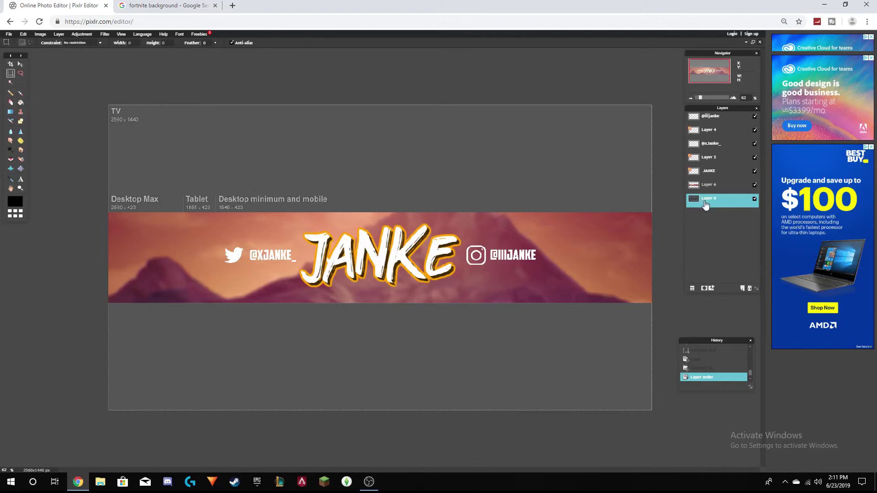
{"action": "left_click", "coordinate": [742, 288]}
{"action": "left_click", "coordinate": [11, 113]}
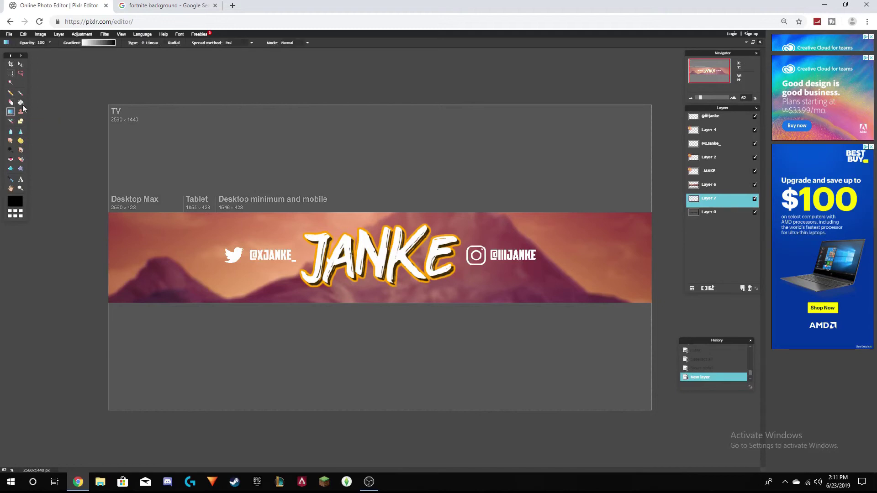
{"action": "left_click", "coordinate": [89, 43]}
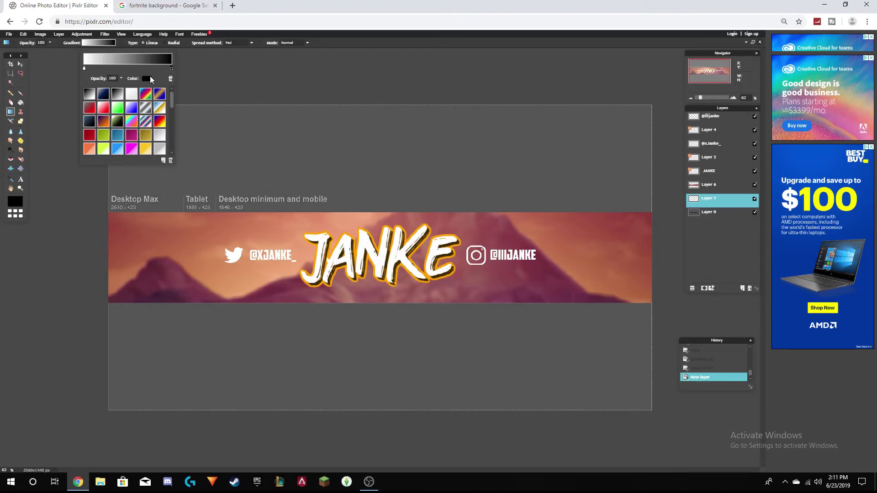
{"action": "left_click", "coordinate": [84, 68]}
{"action": "left_click", "coordinate": [146, 79]}
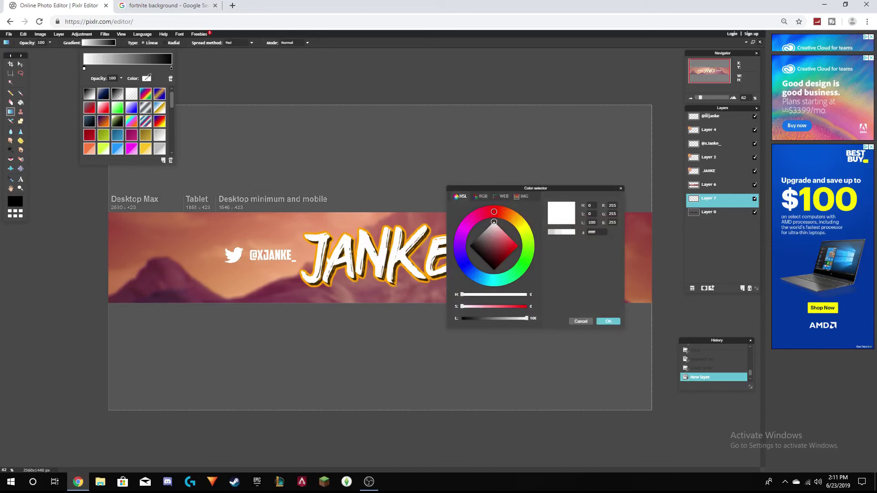
{"action": "left_click", "coordinate": [620, 189]}
Make the right stop orange, draw the gradient across the canvas, and delete Layer 0.
{"action": "left_click", "coordinate": [171, 69]}
{"action": "left_click", "coordinate": [146, 79]}
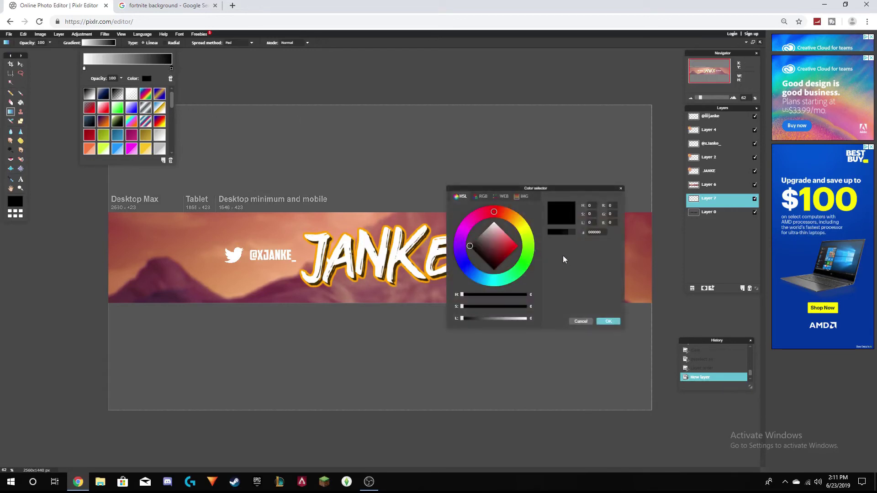
{"action": "left_click", "coordinate": [514, 218]}
{"action": "left_click", "coordinate": [514, 246]}
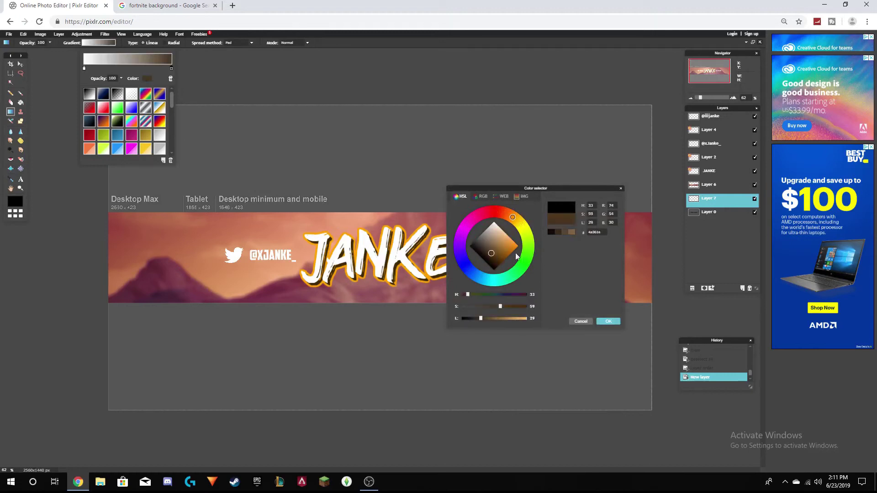
{"action": "left_click", "coordinate": [609, 321]}
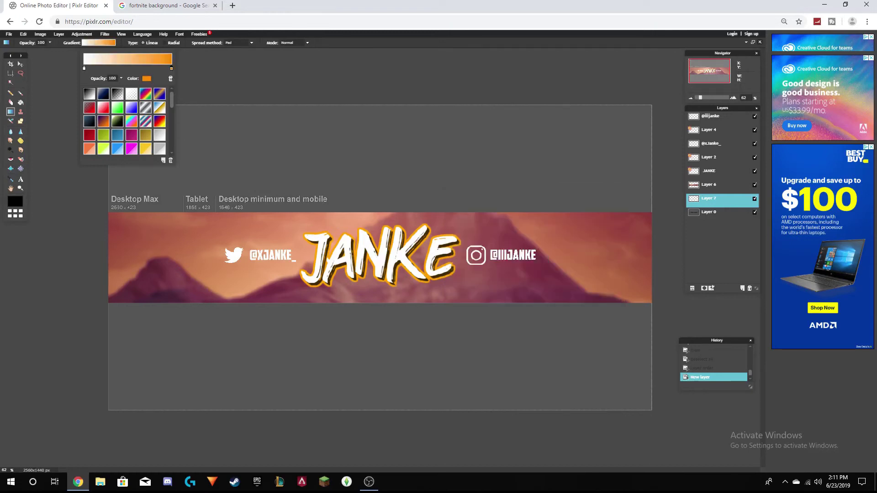
{"action": "left_click", "coordinate": [198, 77]}
{"action": "left_click_drag", "start_coordinate": [546, 354], "coordinate": [208, 155]}
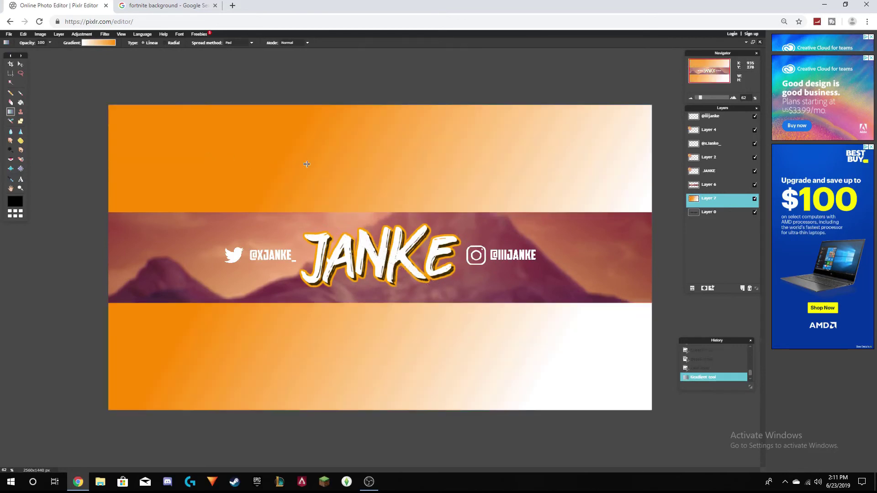
{"action": "left_click", "coordinate": [750, 211]}
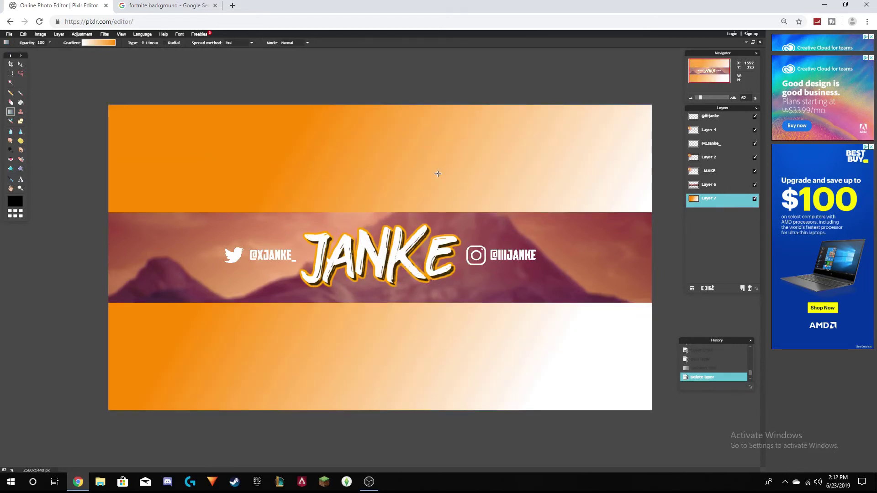